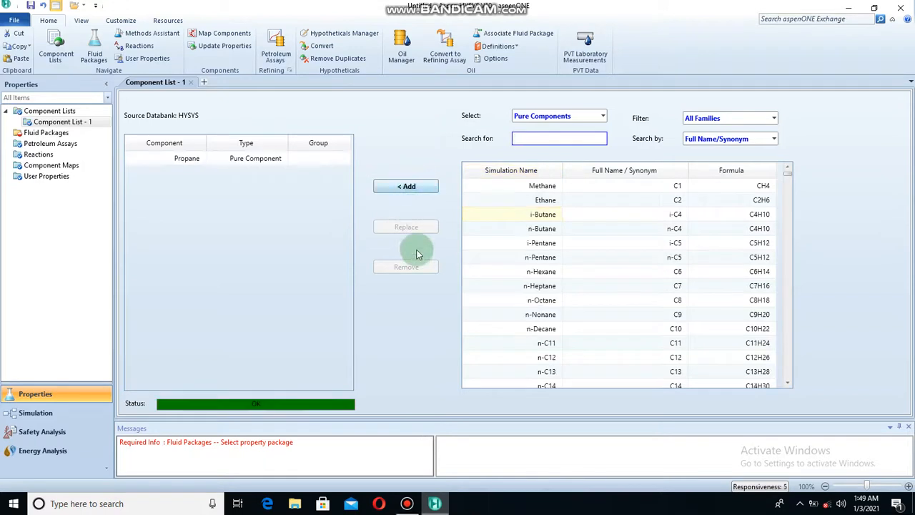
Add a fluid package for Component List - 1 and assign it the Peng-Robinson property package.
{"action": "left_click", "coordinate": [45, 134]}
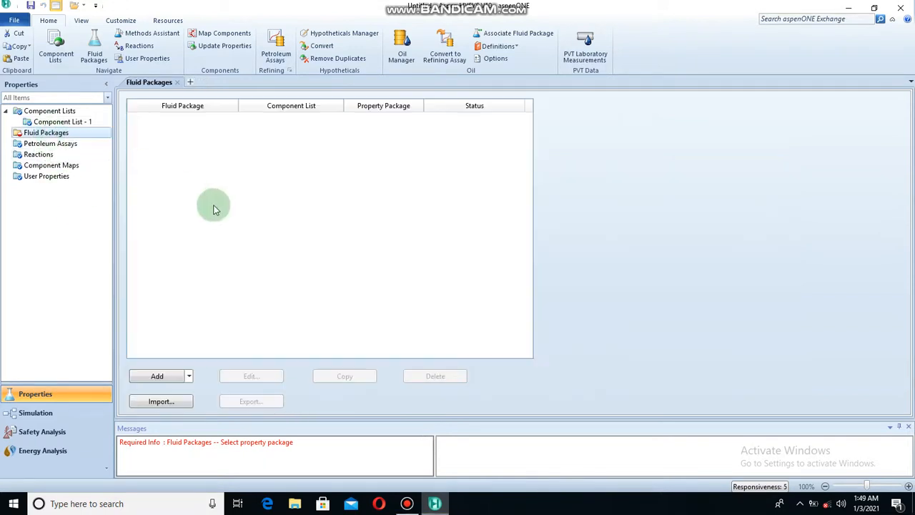
{"action": "left_click", "coordinate": [157, 376]}
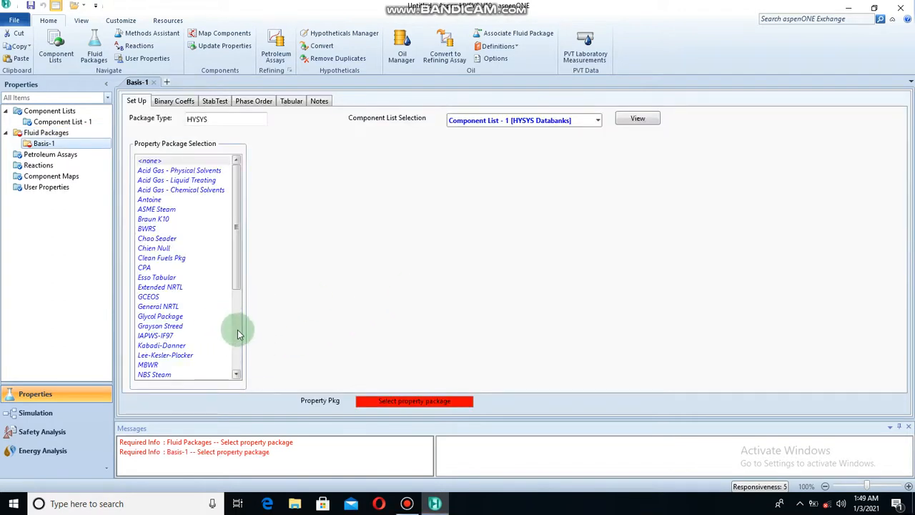
{"action": "scroll", "coordinate": [236, 329], "scroll_direction": "down", "scroll_amount": 5}
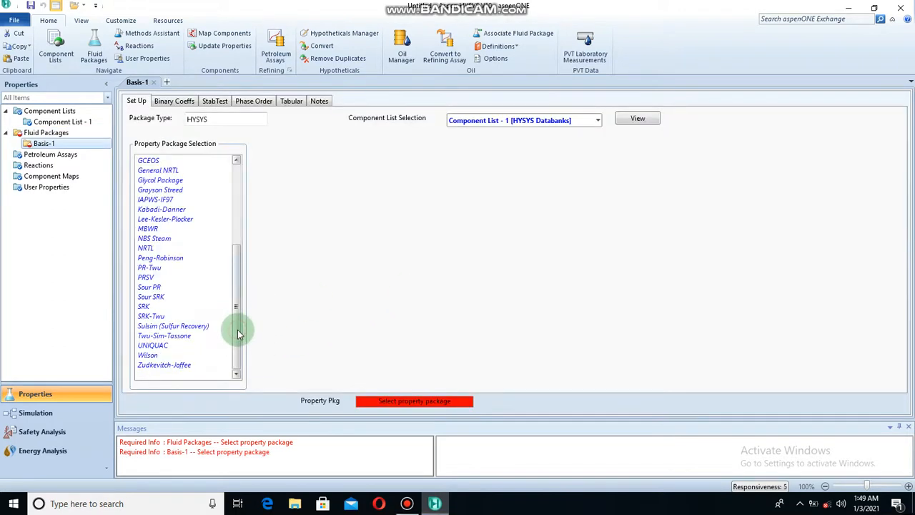
{"action": "left_click", "coordinate": [173, 258]}
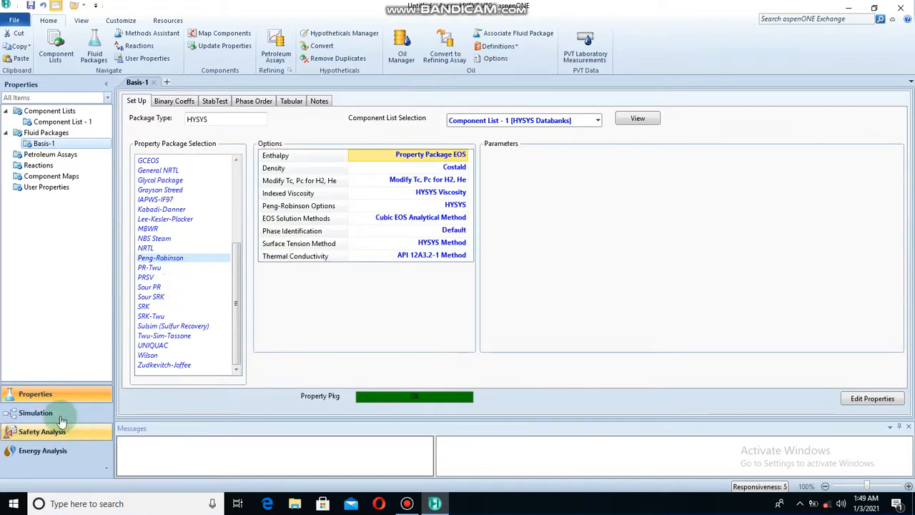
Switch to the simulation environment and place a material stream at the left side of the flowsheet.
{"action": "left_click", "coordinate": [40, 414]}
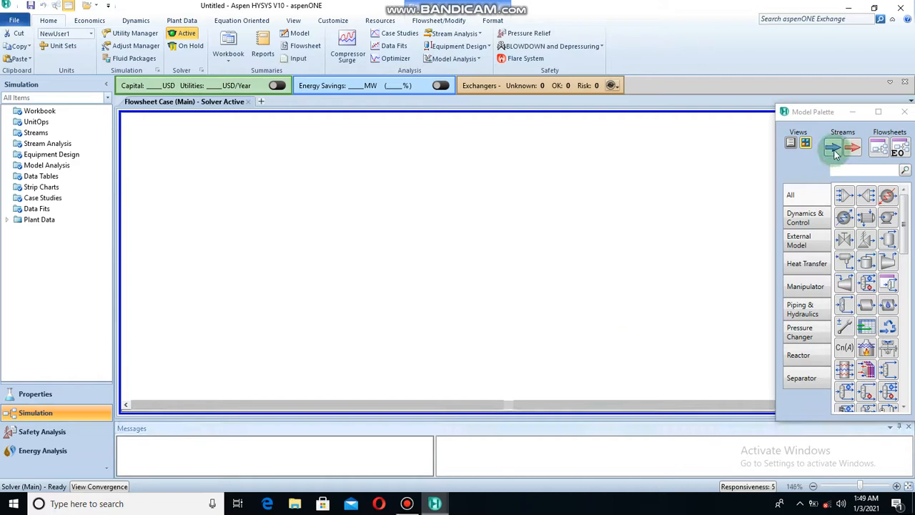
{"action": "left_click", "coordinate": [833, 150]}
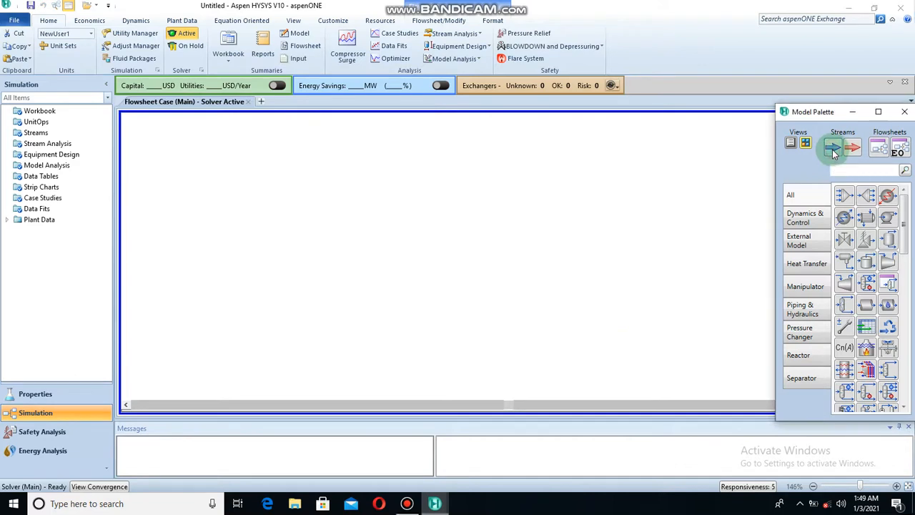
{"action": "left_click", "coordinate": [148, 274]}
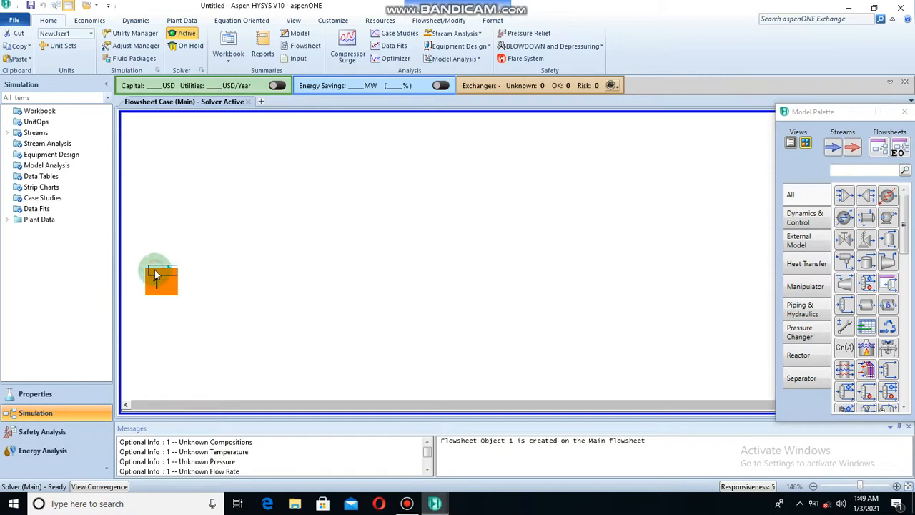
Set the composition of material stream 1 to a propane mole fraction of 1.
{"action": "double_click", "coordinate": [154, 270]}
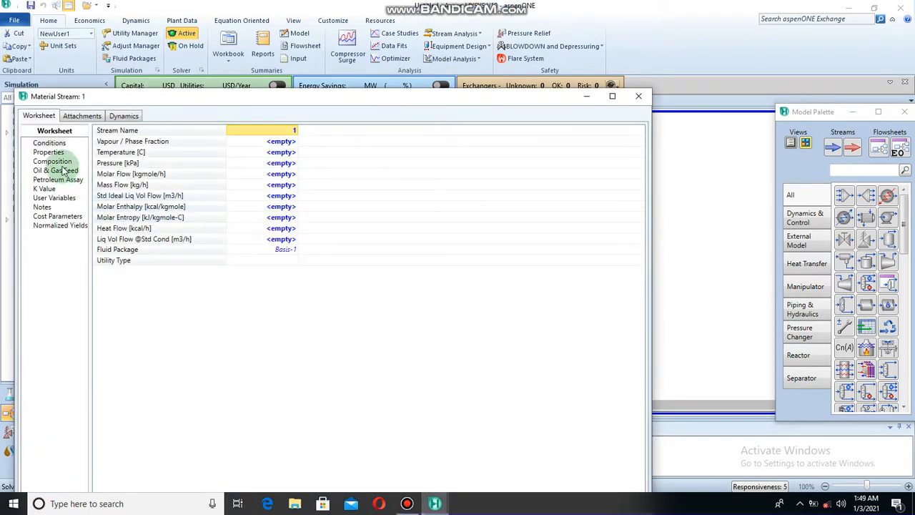
{"action": "left_click", "coordinate": [52, 162]}
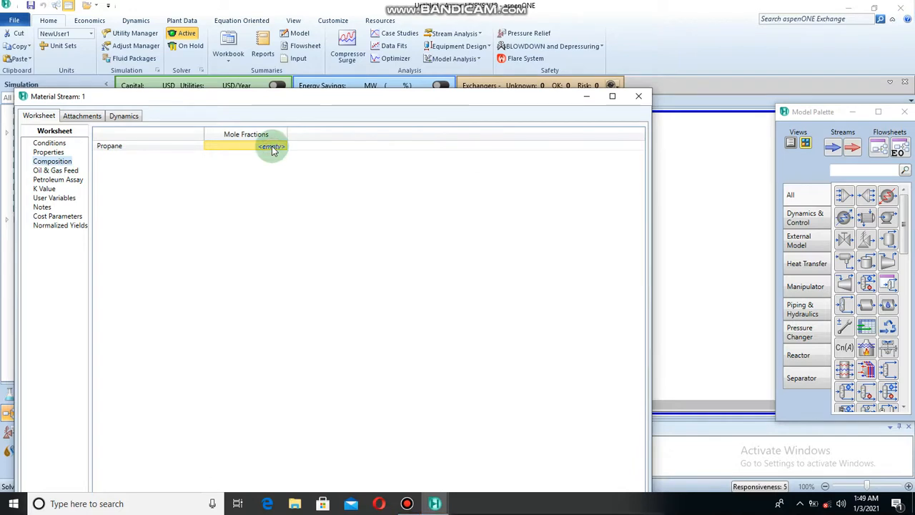
{"action": "type", "text": "1"}
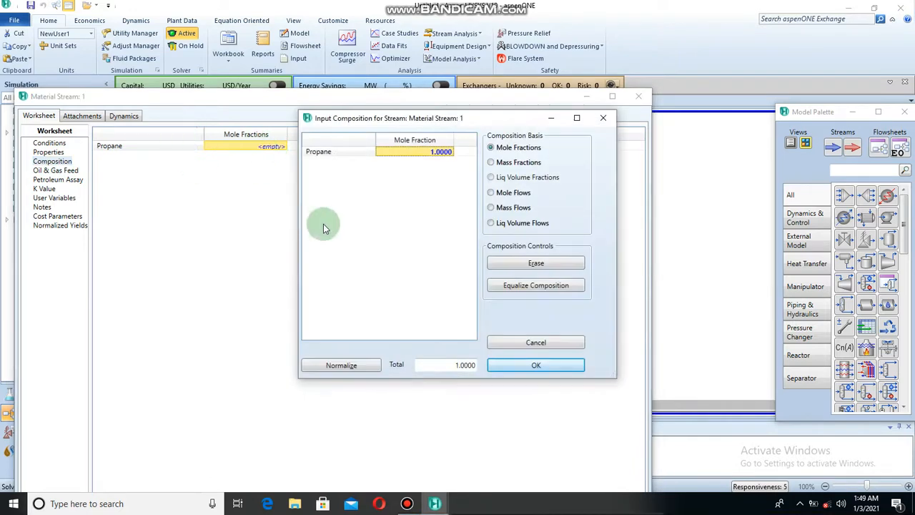
{"action": "left_click", "coordinate": [547, 366]}
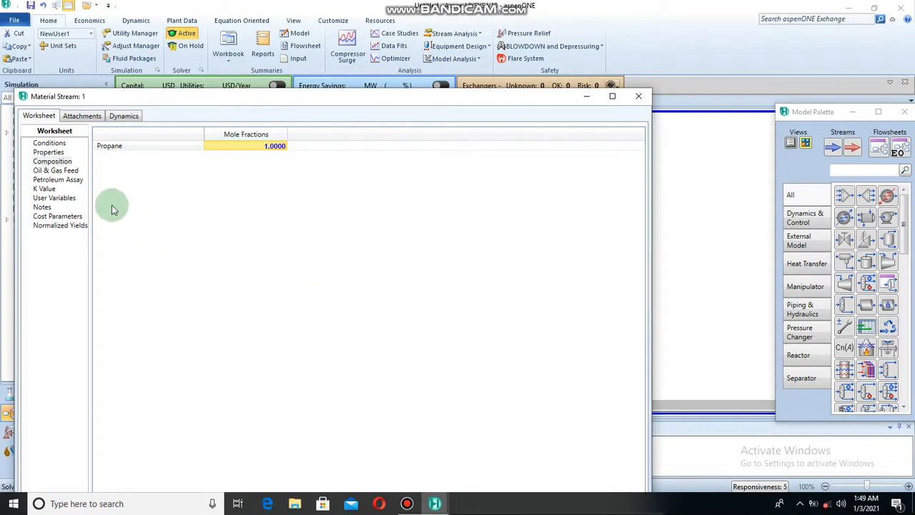
Set the vapour fraction of stream 1 to 1 and its temperature to 50 °C.
{"action": "left_click", "coordinate": [52, 143]}
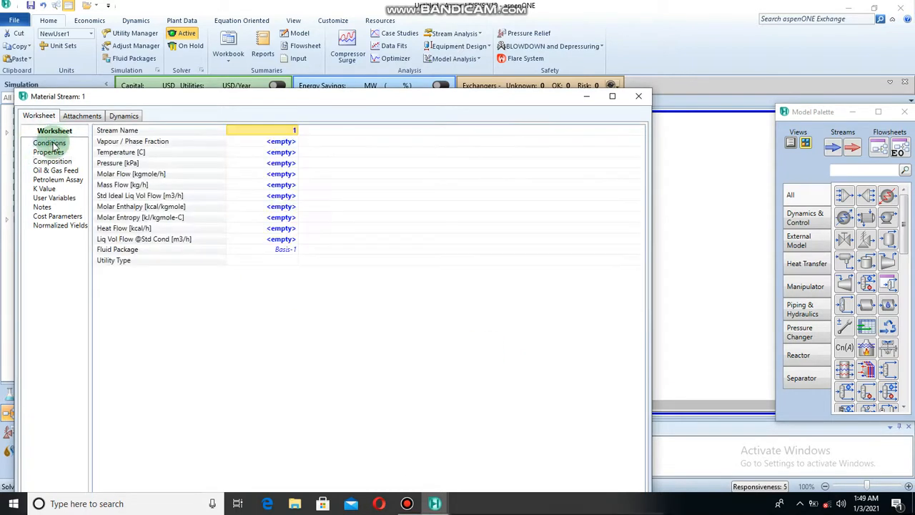
{"action": "left_click", "coordinate": [286, 141]}
{"action": "type", "text": "1"}
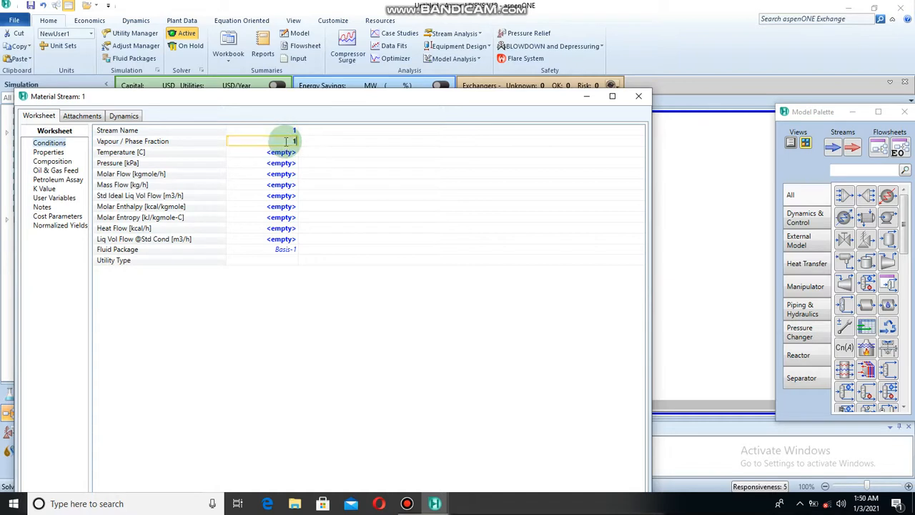
{"action": "key", "text": "Return"}
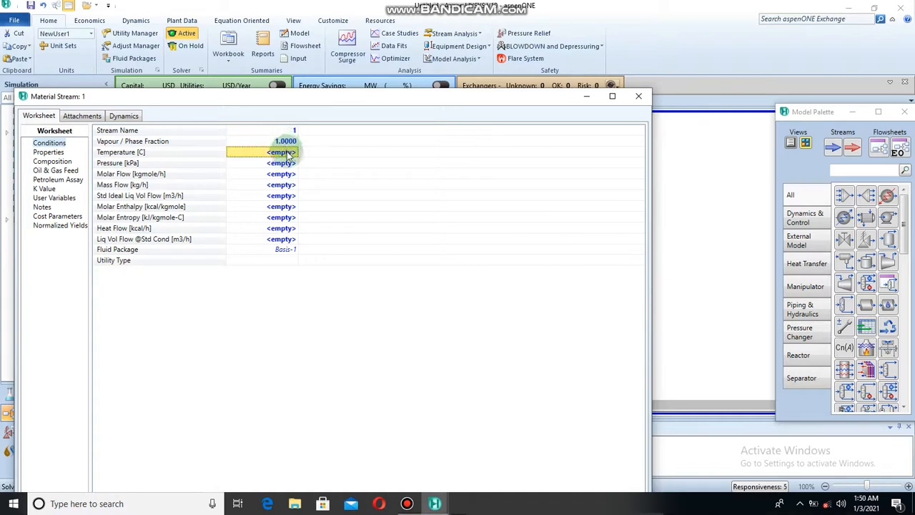
{"action": "type", "text": "50"}
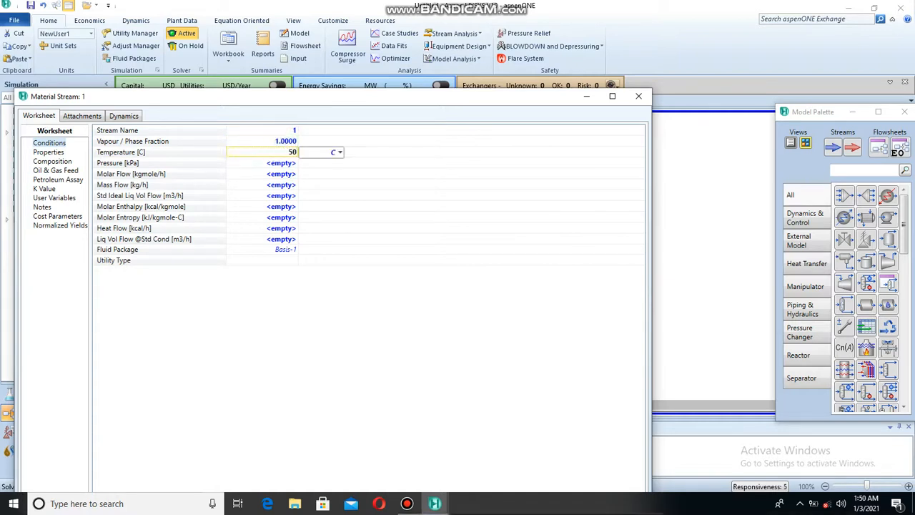
{"action": "key", "text": "Return"}
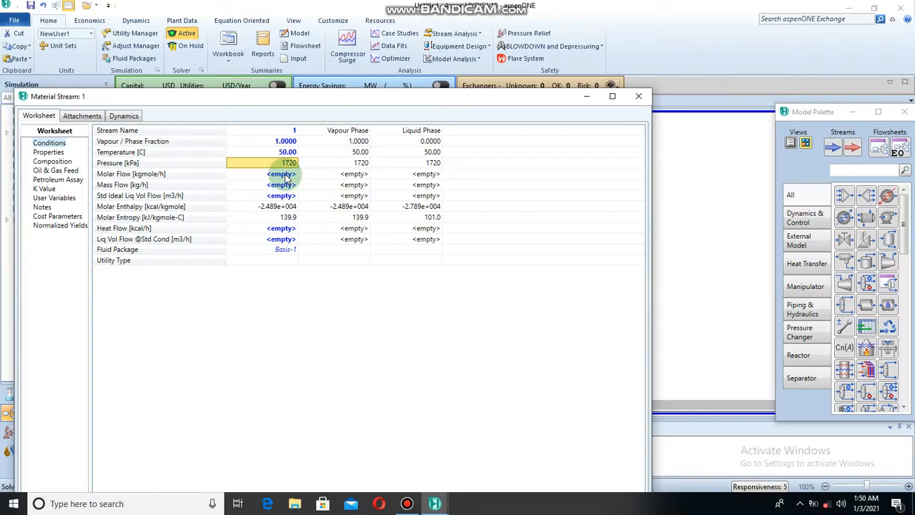
Set the molar flow of stream 1 to 100 kgmole/h and close the stream's window.
{"action": "left_click", "coordinate": [285, 175]}
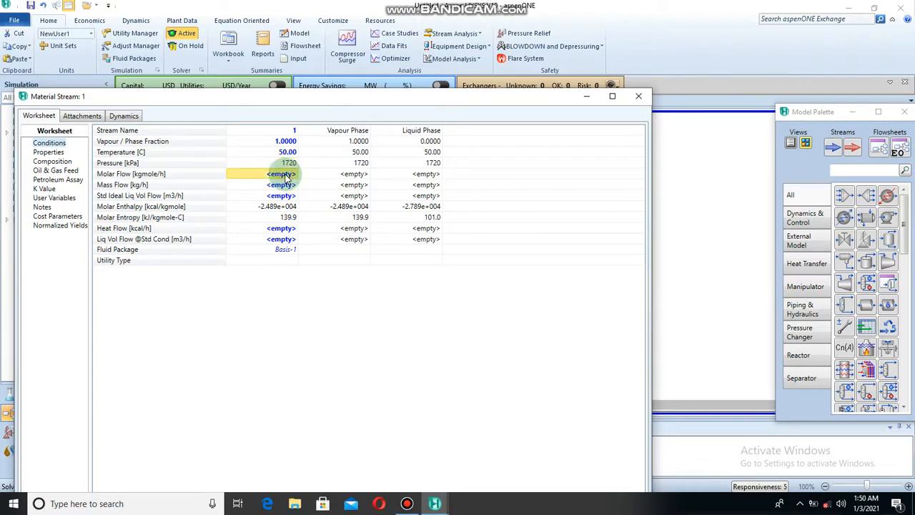
{"action": "type", "text": "100"}
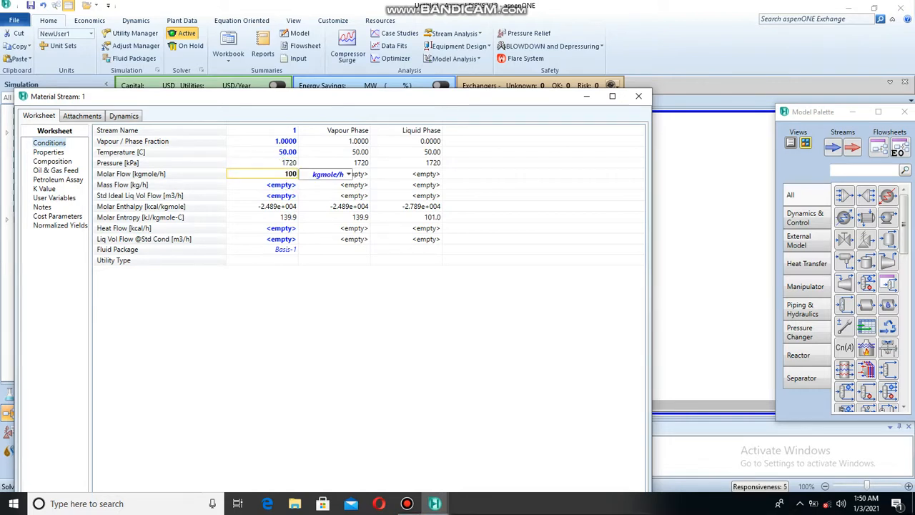
{"action": "key", "text": "Return"}
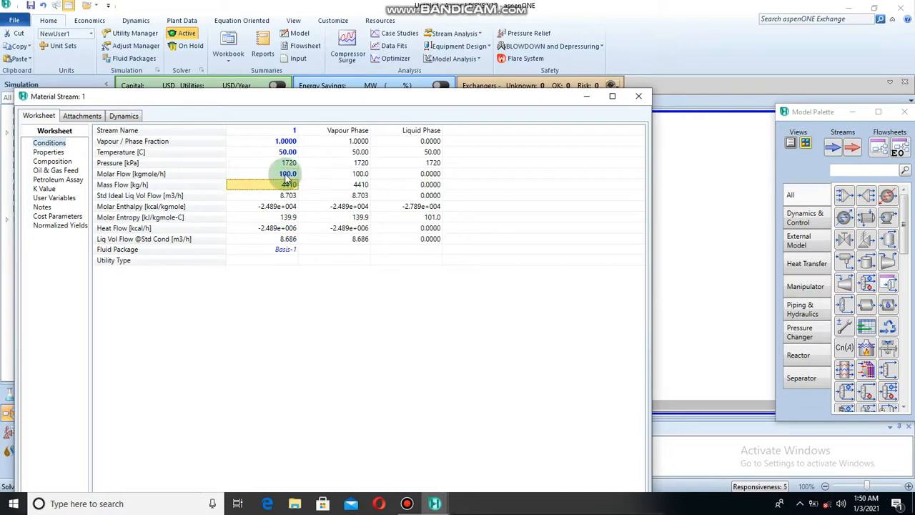
{"action": "left_click", "coordinate": [639, 98]}
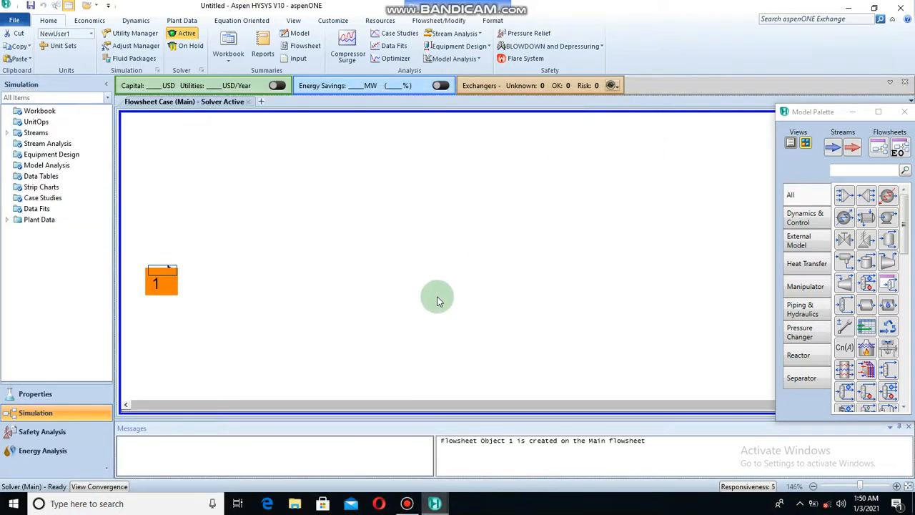
Add a compressor to the flowsheet and connect stream 1 as its inlet.
{"action": "double_click", "coordinate": [887, 264]}
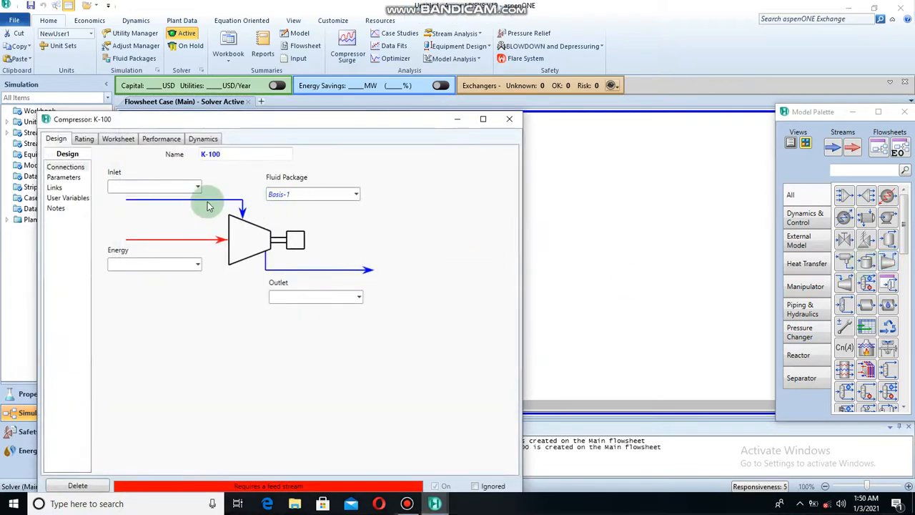
{"action": "left_click", "coordinate": [198, 187]}
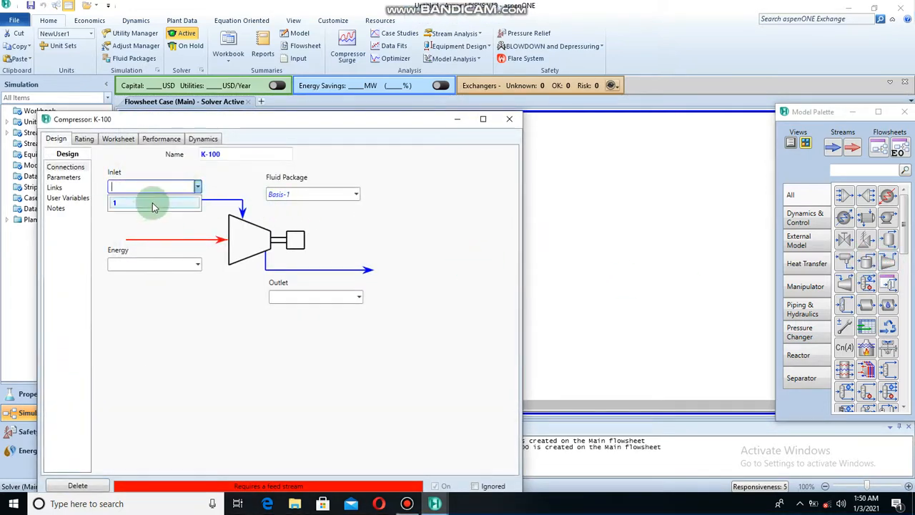
{"action": "left_click", "coordinate": [153, 204]}
Rename the compressor unit K-100 as "compressor".
{"action": "left_click", "coordinate": [212, 157]}
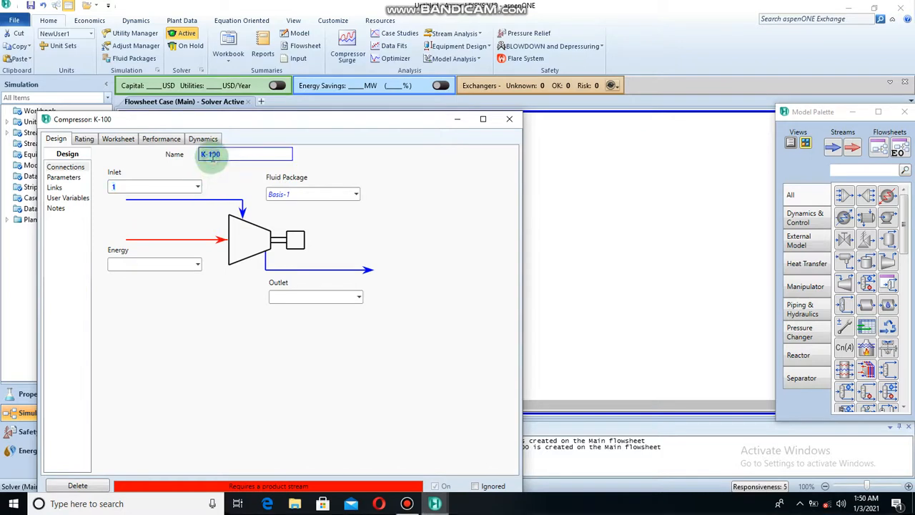
{"action": "type", "text": "compre"}
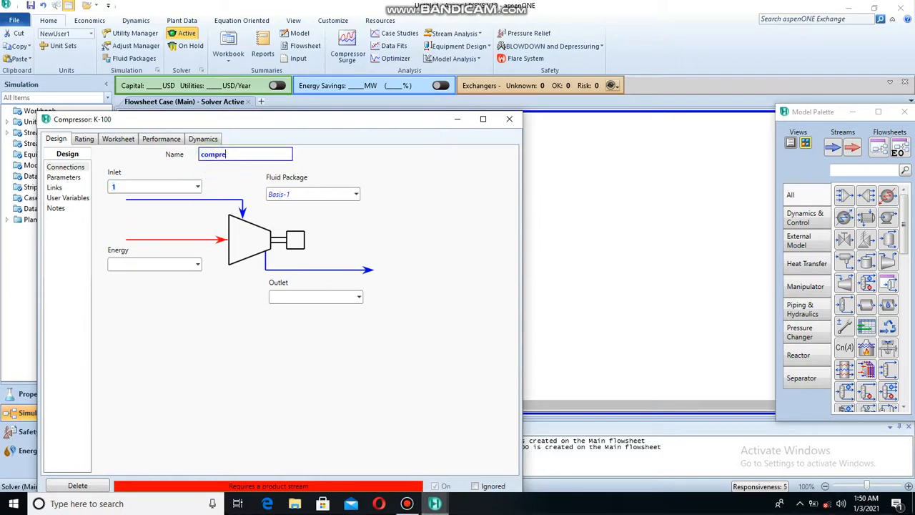
{"action": "type", "text": "ssor"}
{"action": "key", "text": "Return"}
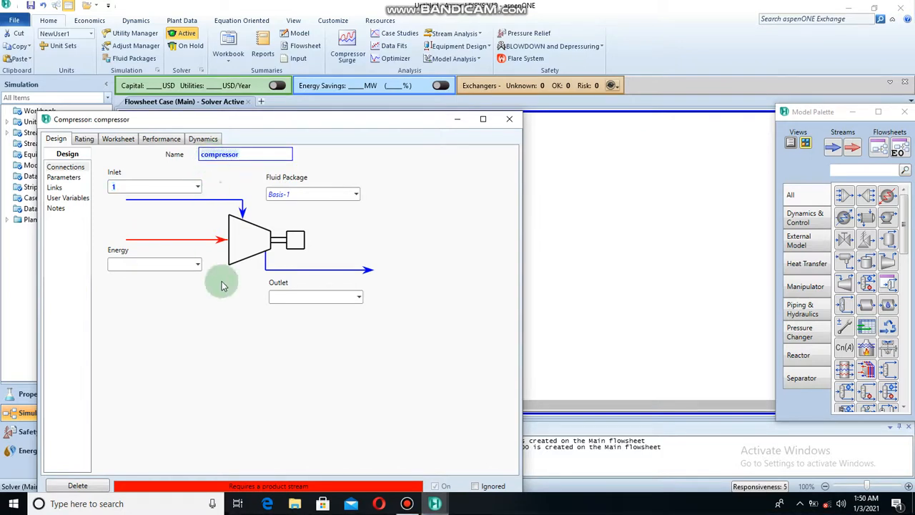
Connect a new energy stream named "comp Q" and a new outlet stream named "2" to the compressor.
{"action": "left_click", "coordinate": [159, 265]}
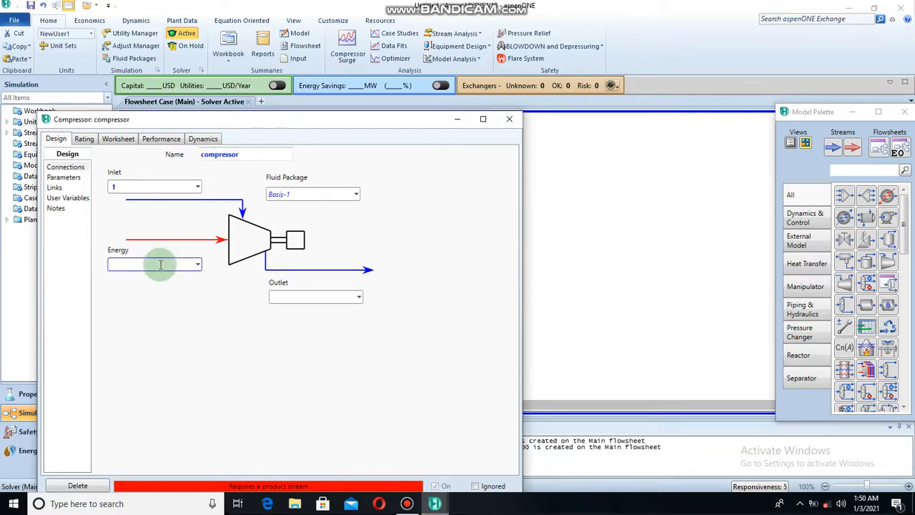
{"action": "type", "text": "comp Q"}
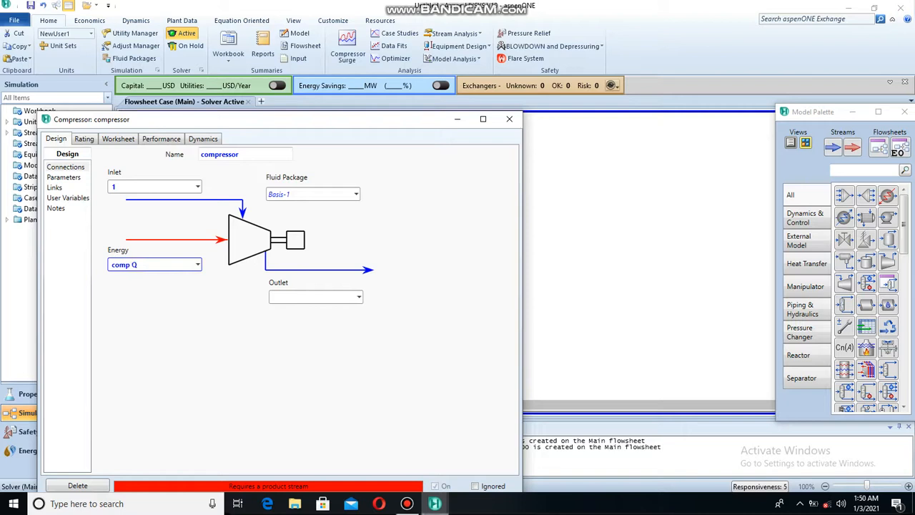
{"action": "left_click", "coordinate": [317, 333]}
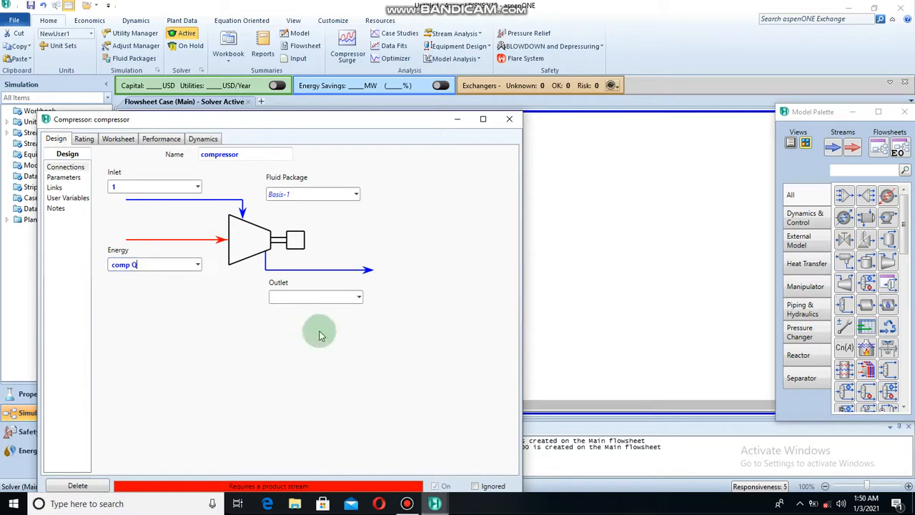
{"action": "left_click", "coordinate": [316, 299]}
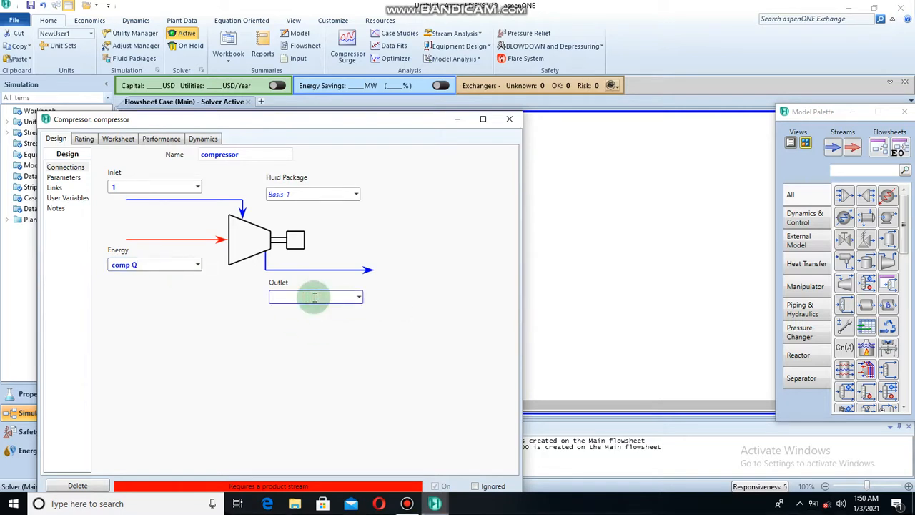
{"action": "type", "text": "4"}
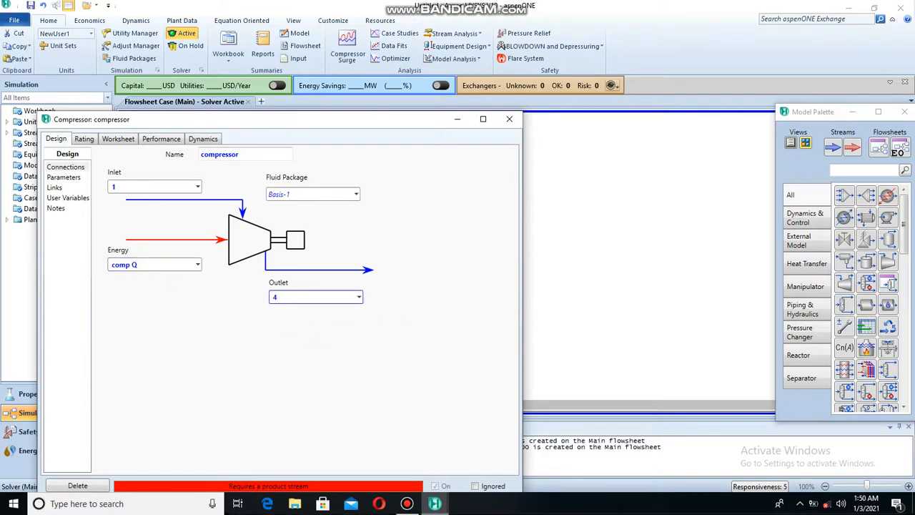
{"action": "key", "text": "BackSpace"}
{"action": "type", "text": "2"}
{"action": "key", "text": "Return"}
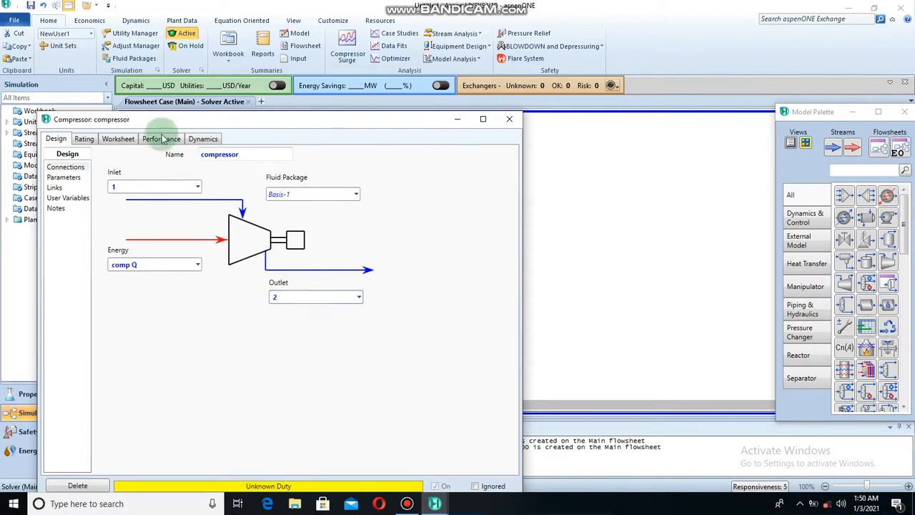
Set the temperature of outlet stream 2 to 2000 °C in the compressor worksheet, and display the stream compositions.
{"action": "left_click", "coordinate": [118, 141]}
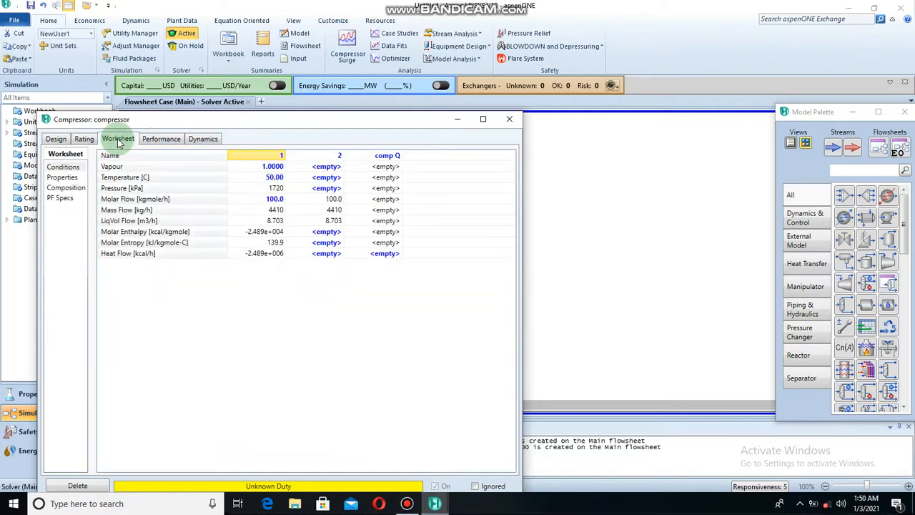
{"action": "left_click", "coordinate": [329, 179]}
{"action": "type", "text": "2000"}
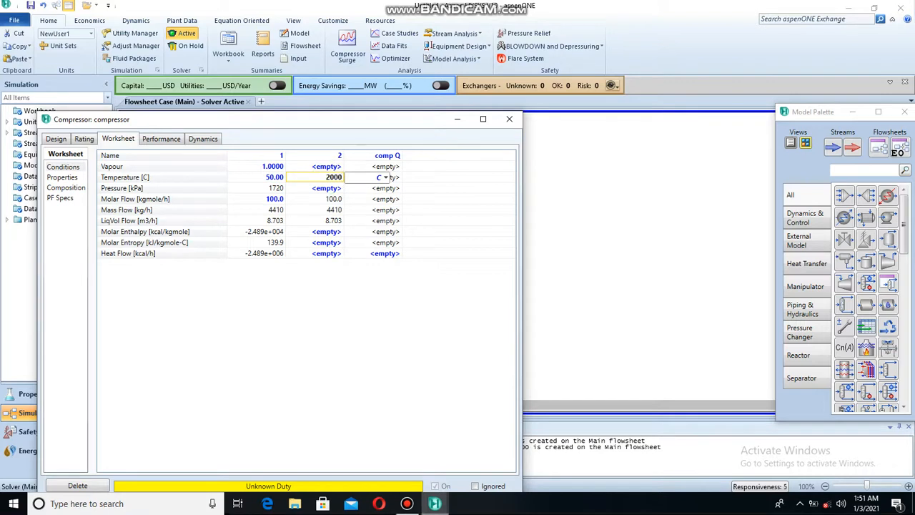
{"action": "key", "text": "Return"}
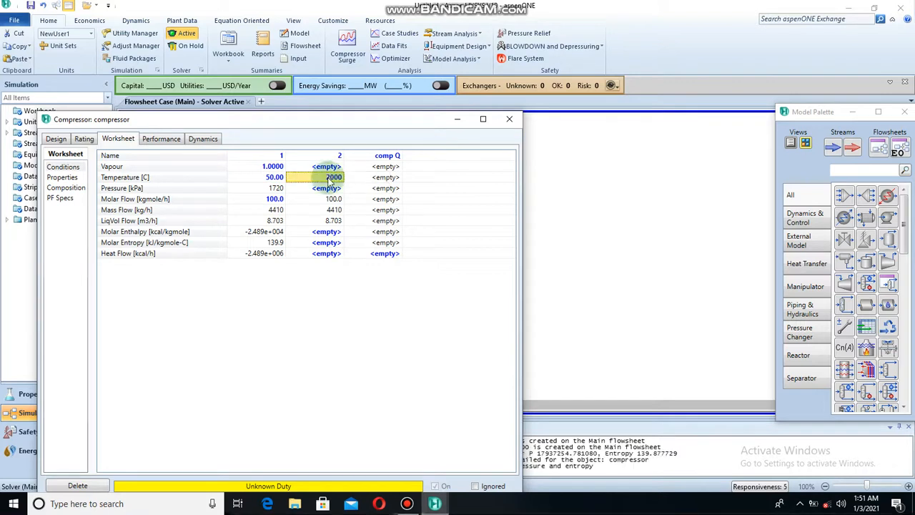
{"action": "left_click", "coordinate": [65, 189]}
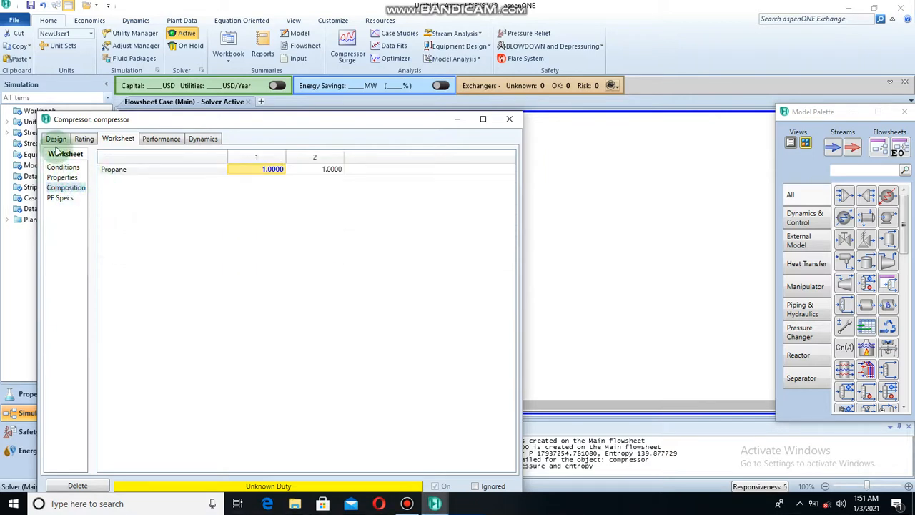
Clear the temperature of the compressor's outlet stream 2 and set that stream's pressure to 2000 kPa instead.
{"action": "left_click", "coordinate": [63, 167]}
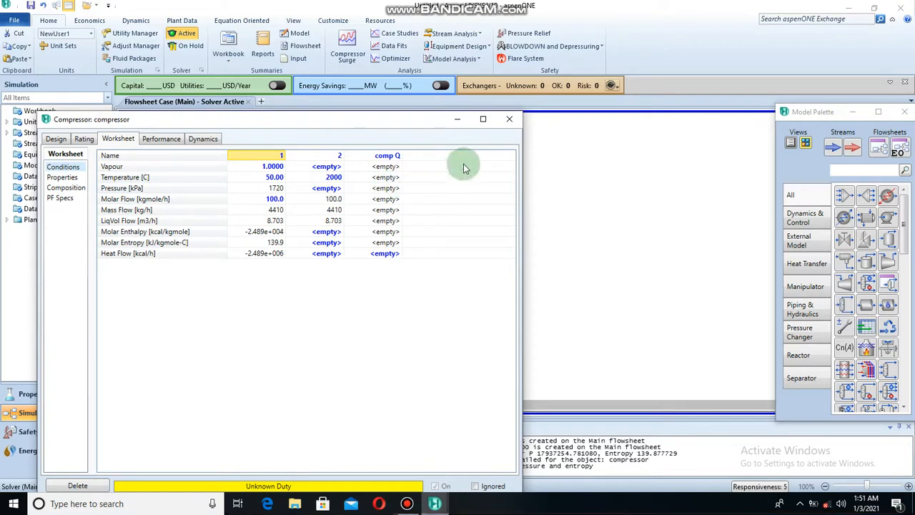
{"action": "left_click", "coordinate": [334, 178]}
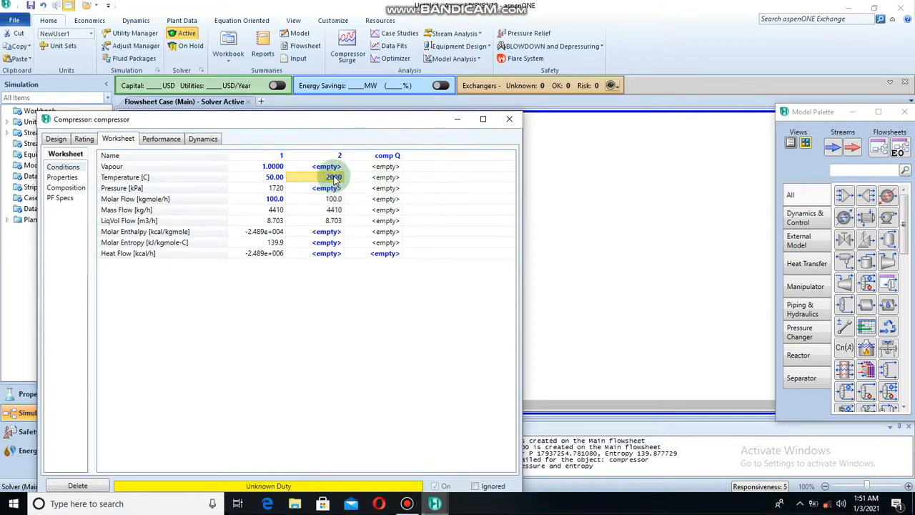
{"action": "key", "text": "BackSpace"}
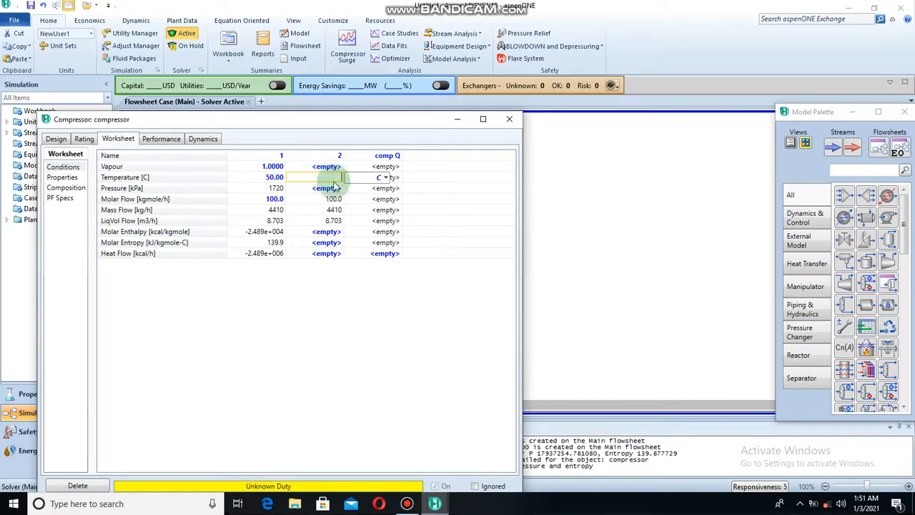
{"action": "left_click", "coordinate": [334, 190]}
{"action": "type", "text": "2000"}
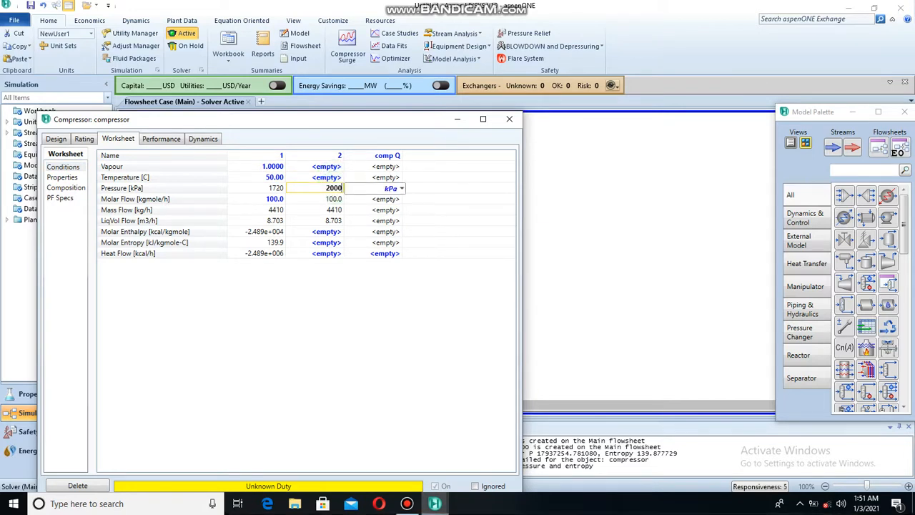
{"action": "key", "text": "Return"}
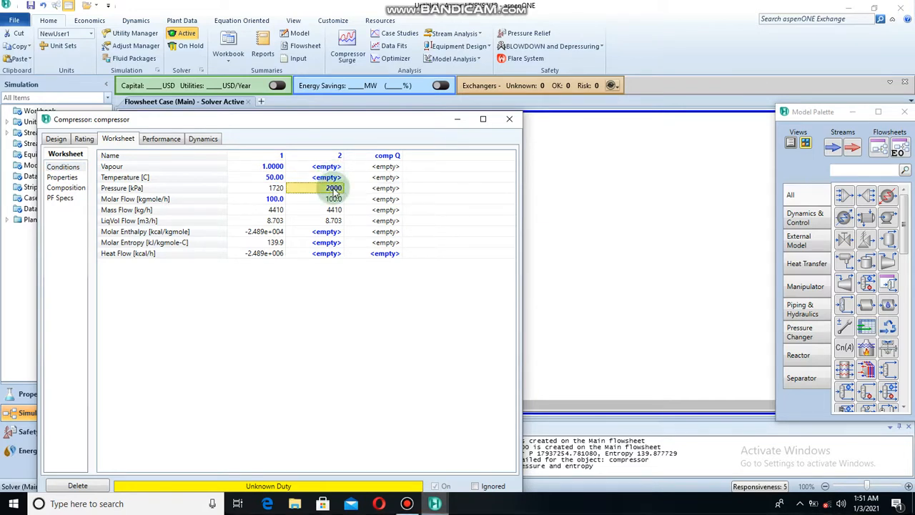
{"action": "left_click", "coordinate": [509, 119]}
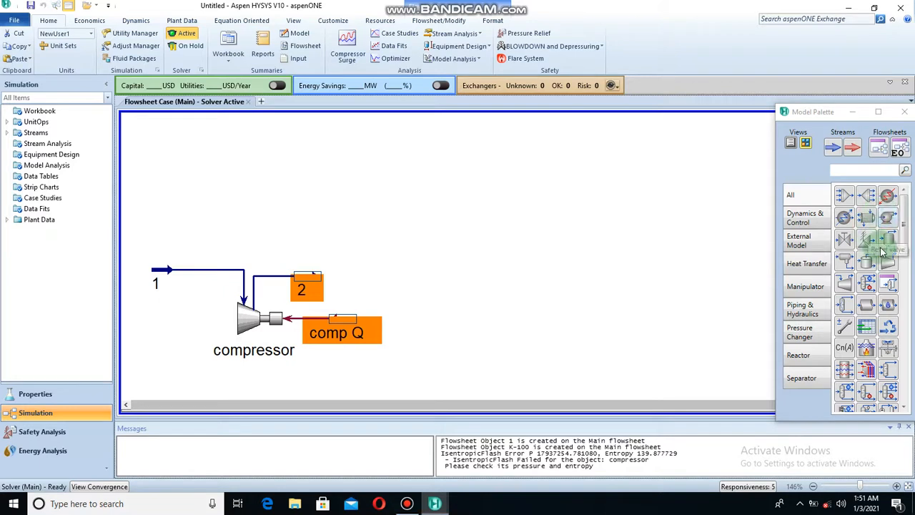
Add a cooler to the flowsheet above the compressor and connect stream 2 as its inlet.
{"action": "left_click", "coordinate": [842, 216]}
{"action": "left_click_drag", "start_coordinate": [843, 216], "coordinate": [310, 225]}
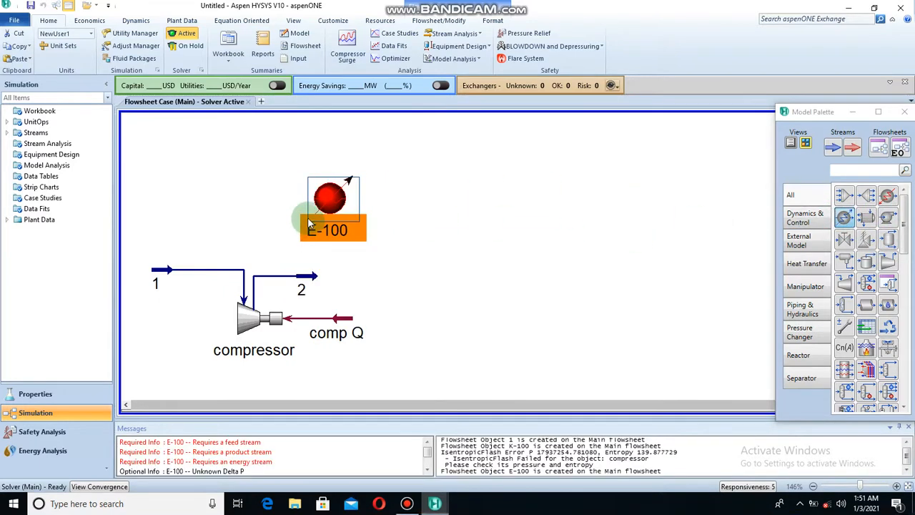
{"action": "double_click", "coordinate": [329, 207]}
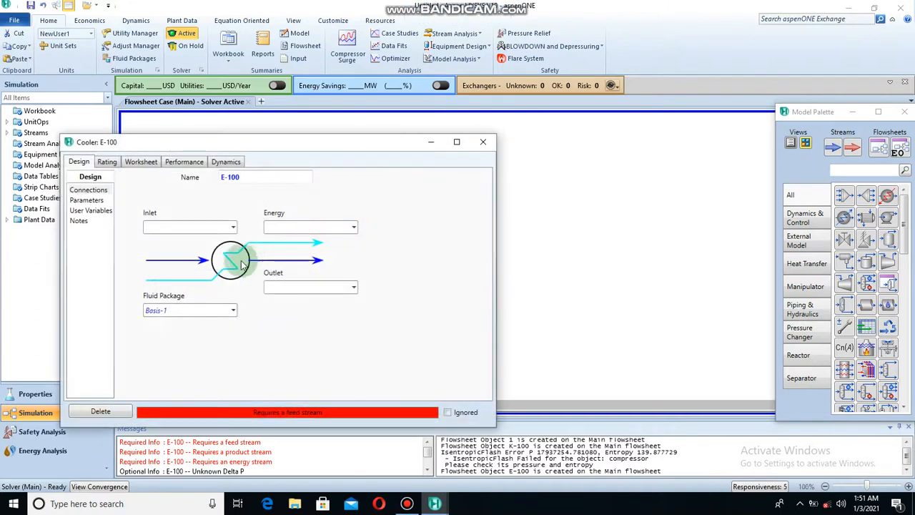
{"action": "left_click", "coordinate": [234, 227]}
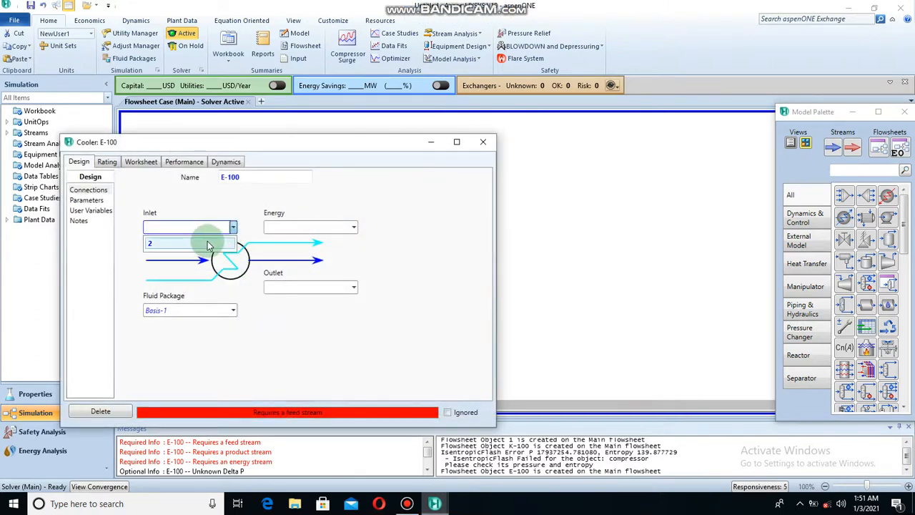
{"action": "left_click", "coordinate": [216, 242]}
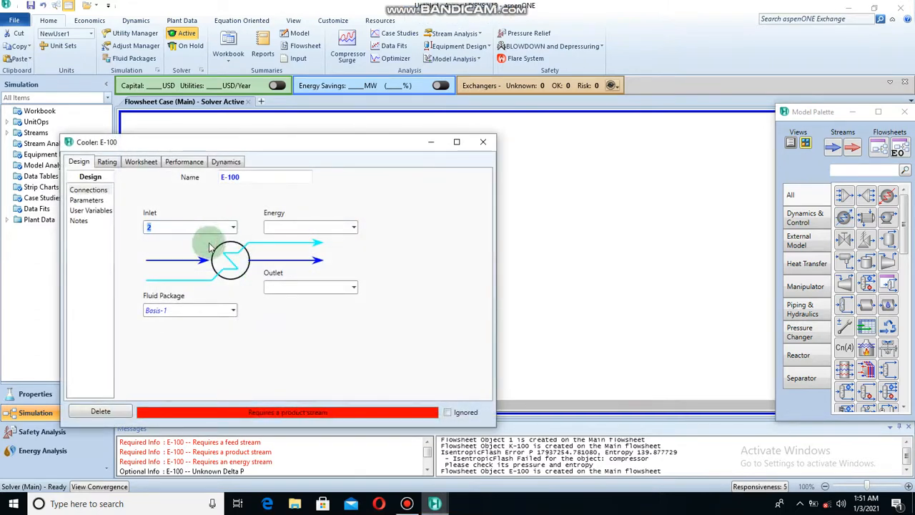
Connect a new outlet stream named "3" and a new energy stream named "cool Q" to the cooler.
{"action": "left_click", "coordinate": [353, 288]}
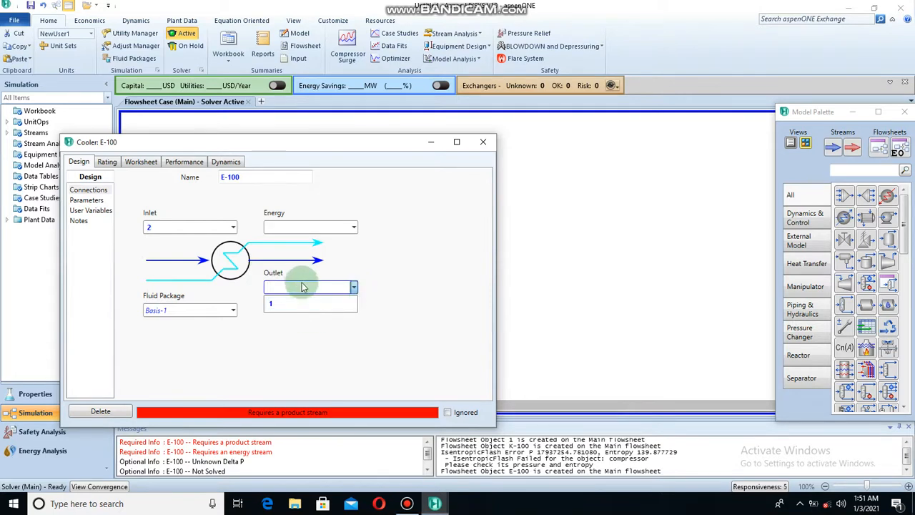
{"action": "left_click", "coordinate": [304, 286]}
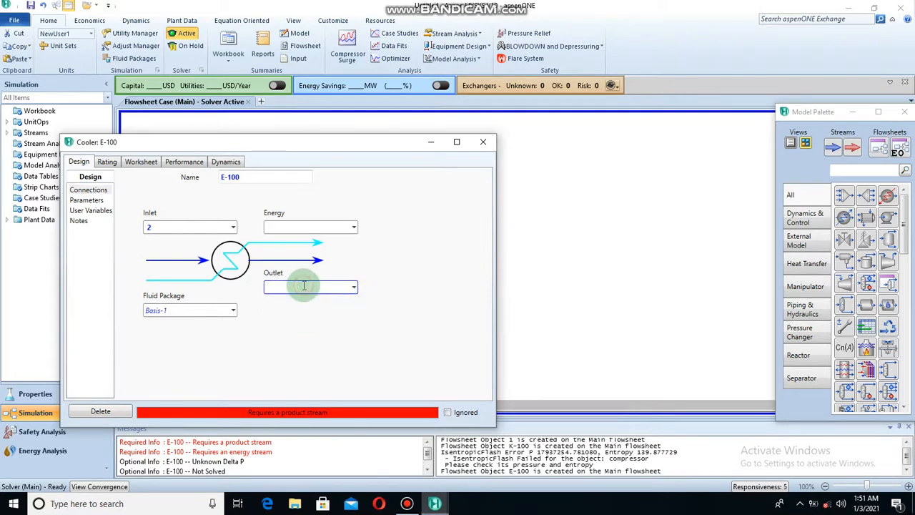
{"action": "type", "text": "3"}
{"action": "left_click", "coordinate": [304, 286]}
{"action": "key", "text": "Return"}
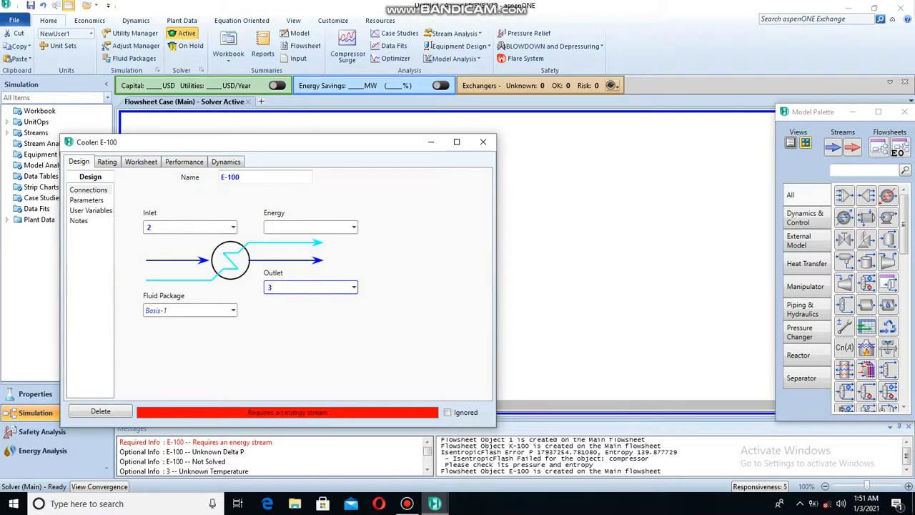
{"action": "left_click", "coordinate": [290, 226]}
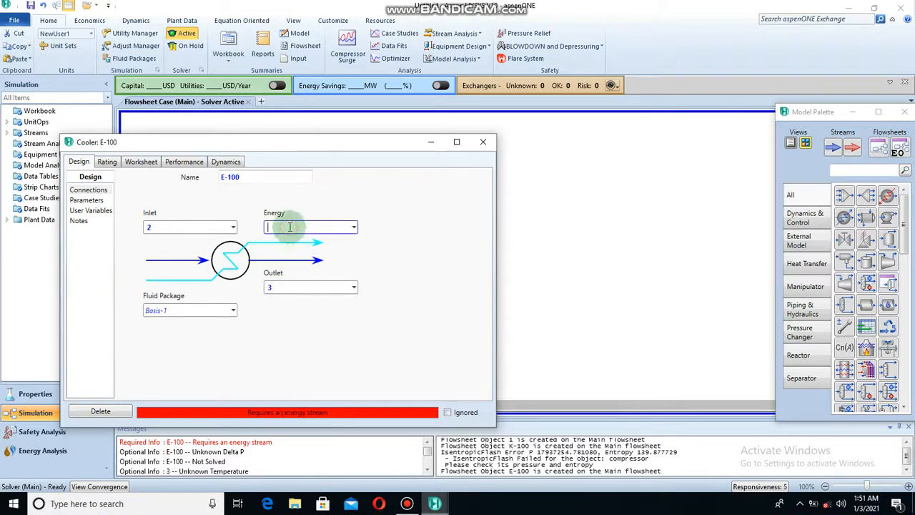
{"action": "type", "text": "cool Q"}
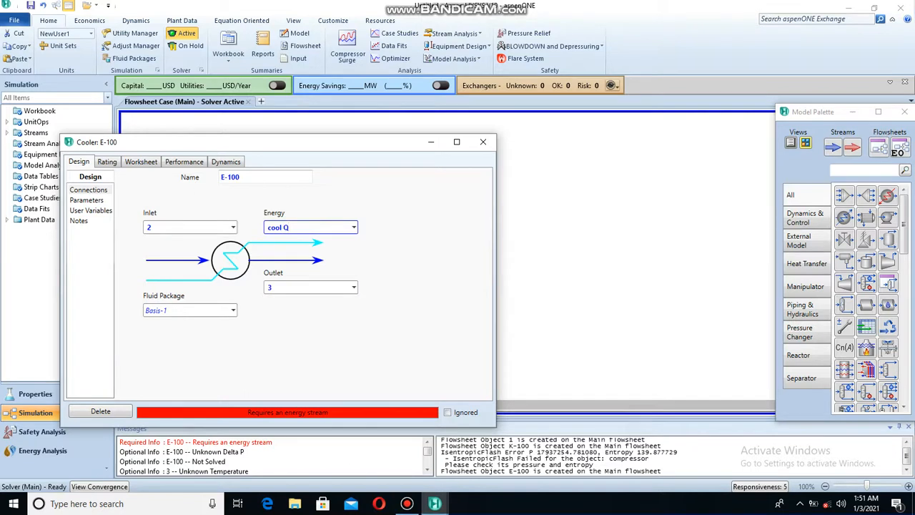
{"action": "key", "text": "Return"}
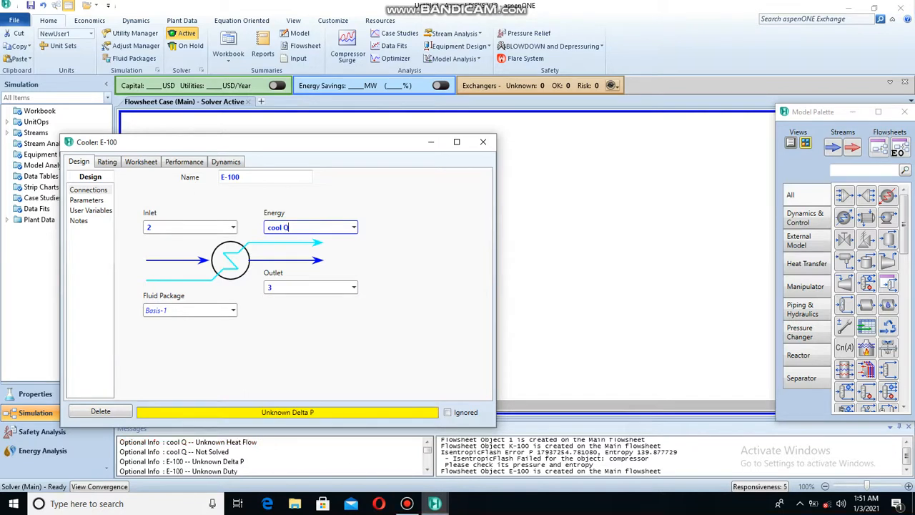
Rename the cooler unit E-100 as "cool".
{"action": "left_click", "coordinate": [232, 177]}
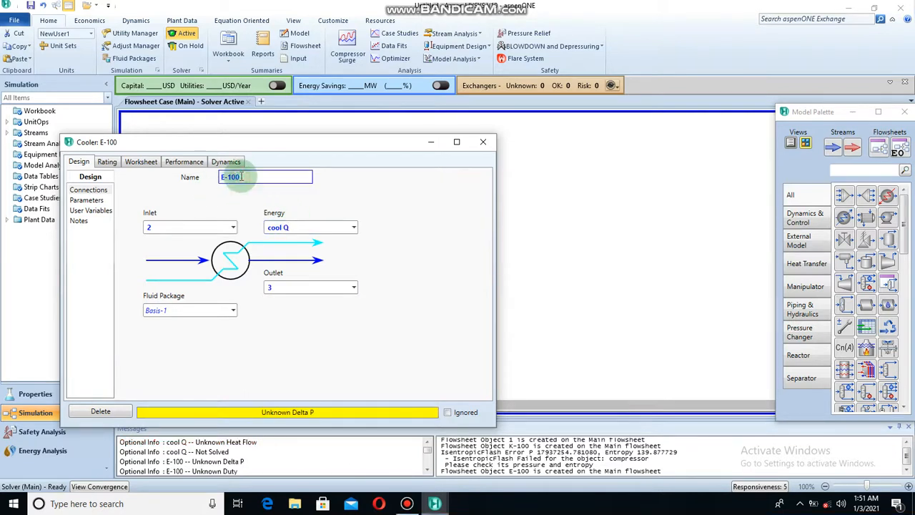
{"action": "type", "text": "c"}
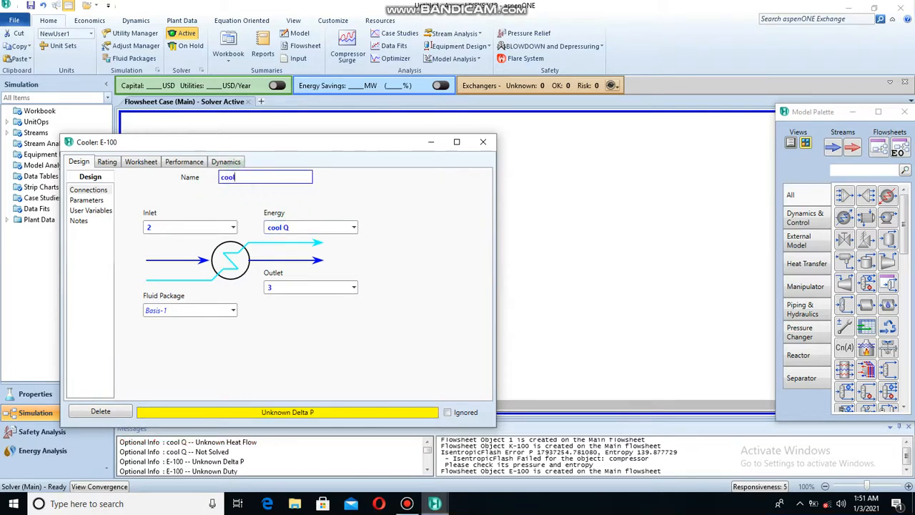
{"action": "type", "text": "ool"}
{"action": "key", "text": "Return"}
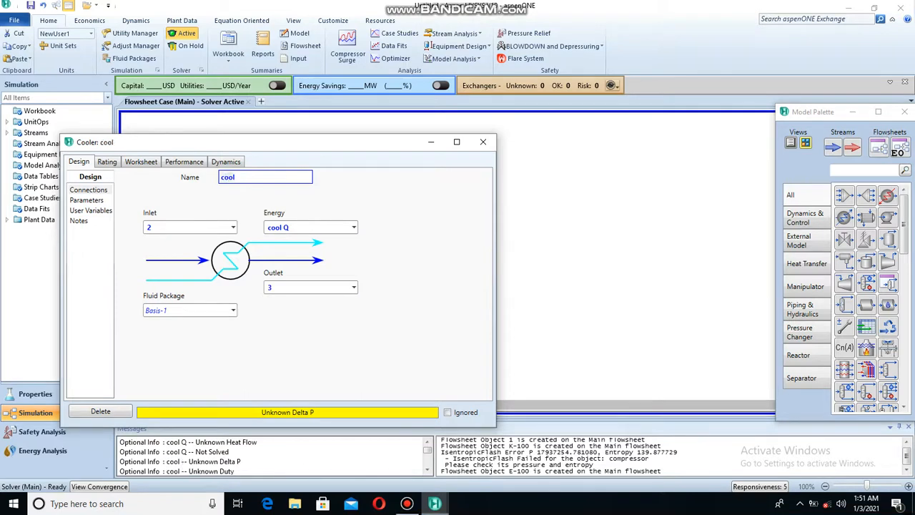
Set the cooler's outlet stream 3 to a temperature of 25 °C and a vapour fraction of 0 in its worksheet.
{"action": "left_click", "coordinate": [142, 163]}
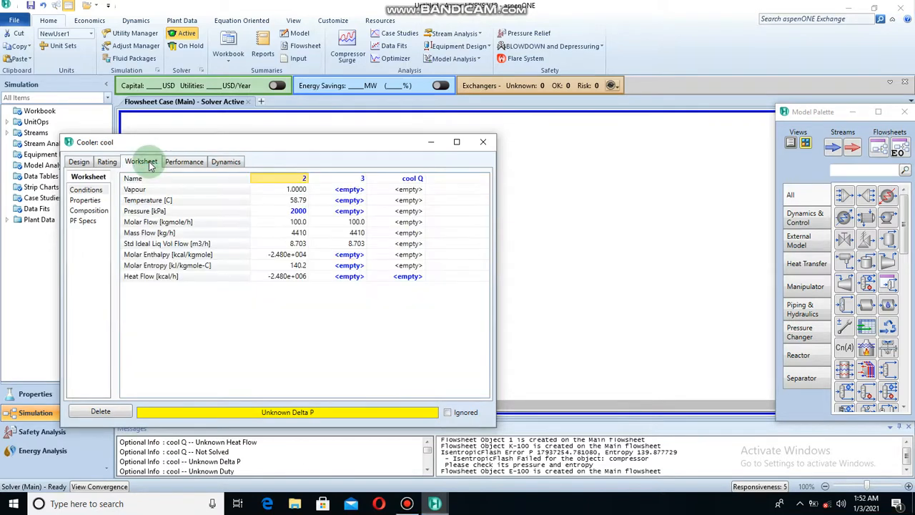
{"action": "left_click", "coordinate": [354, 202]}
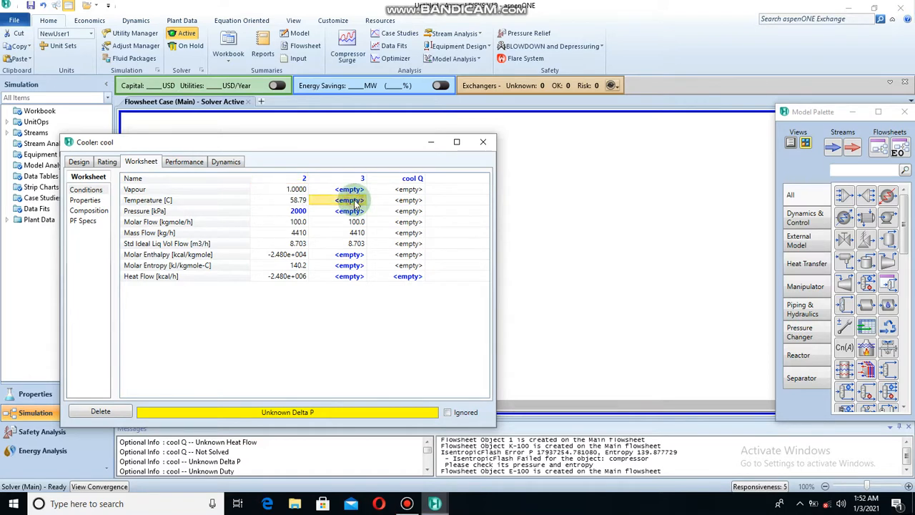
{"action": "type", "text": "25"}
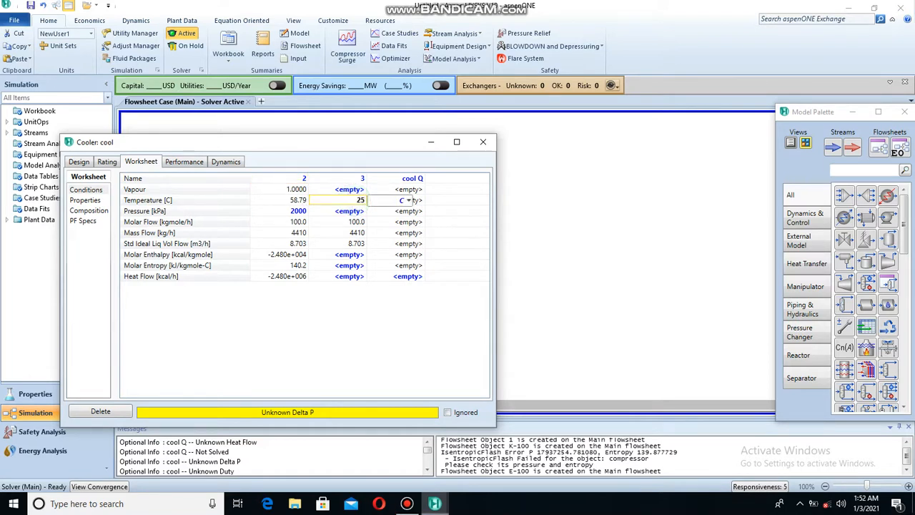
{"action": "key", "text": "Return"}
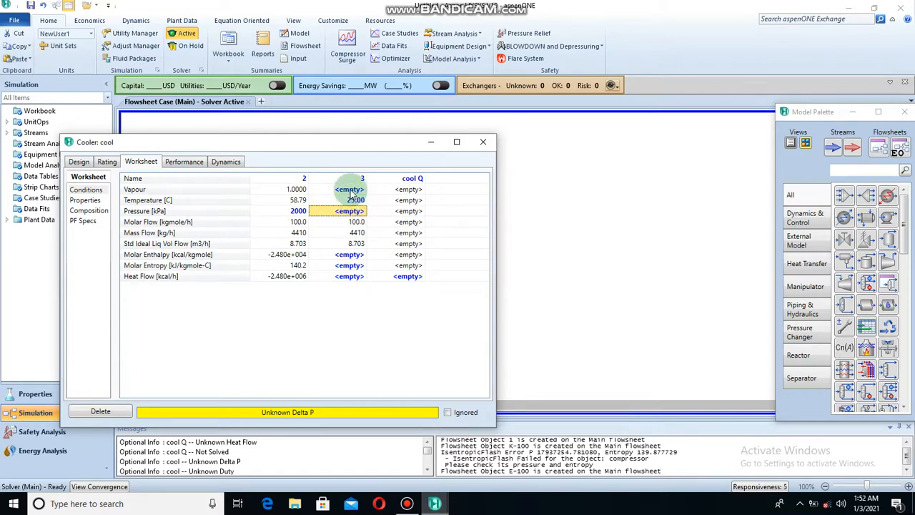
{"action": "left_click", "coordinate": [350, 191]}
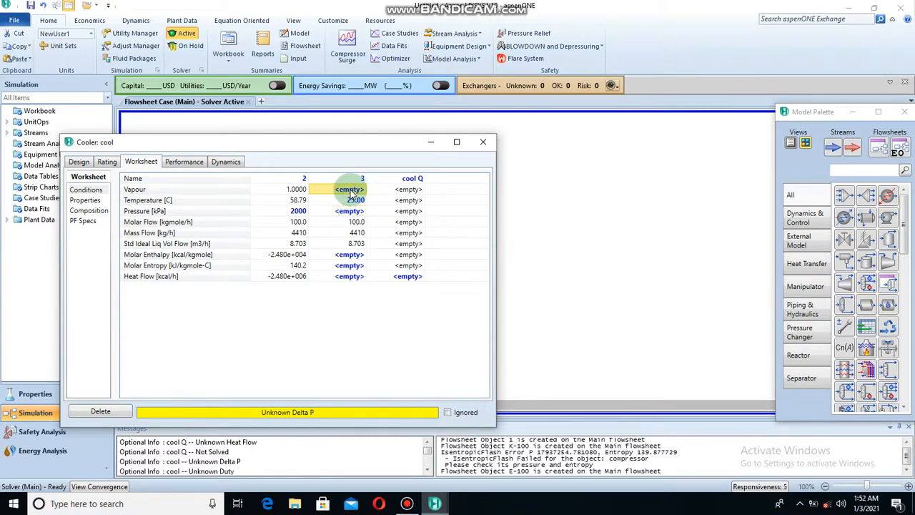
{"action": "type", "text": "0"}
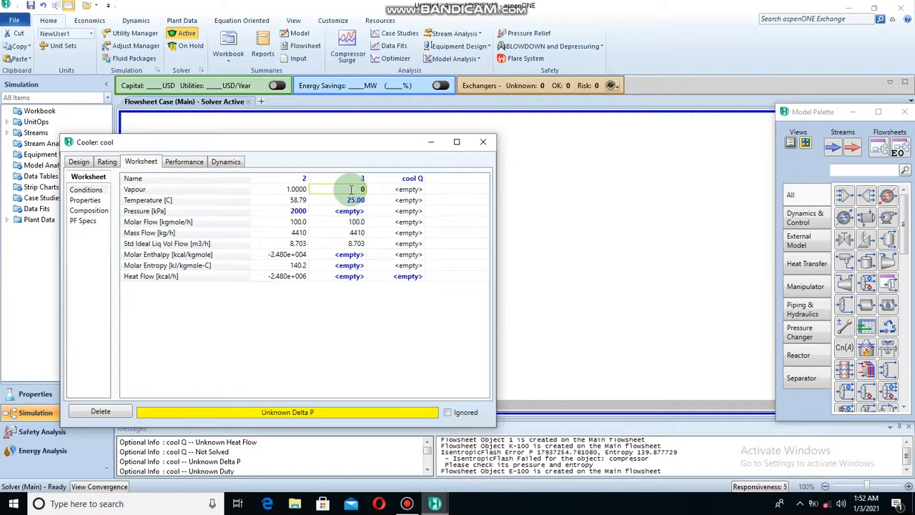
{"action": "key", "text": "Return"}
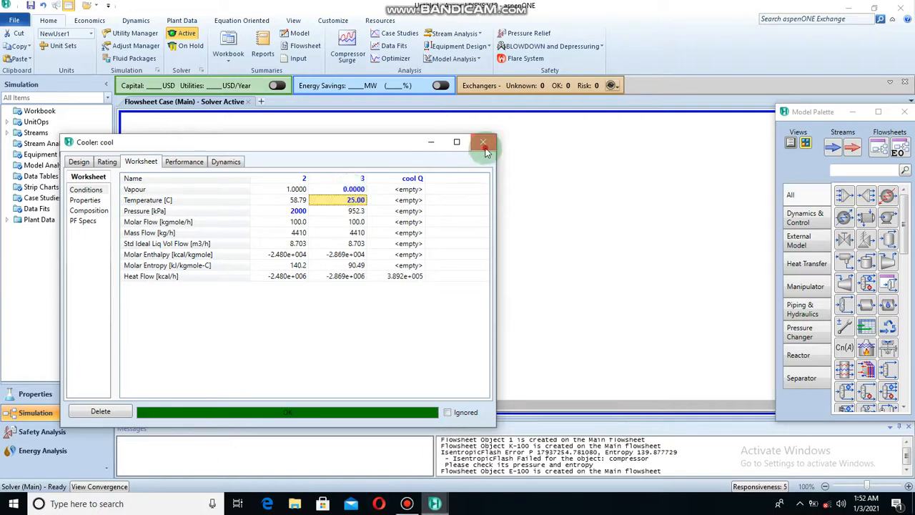
{"action": "left_click", "coordinate": [484, 146]}
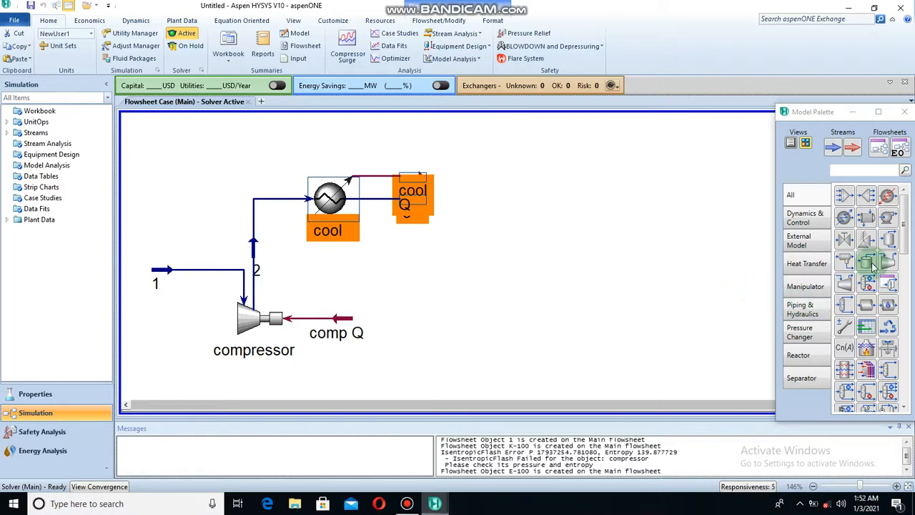
Add a valve to the flowsheet with stream 3 as its inlet and a new outlet stream named "4".
{"action": "double_click", "coordinate": [844, 246]}
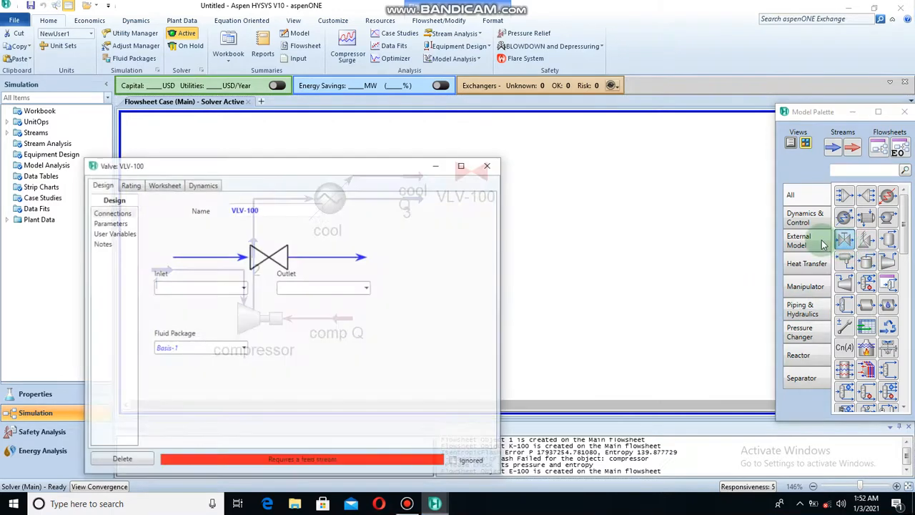
{"action": "left_click", "coordinate": [243, 287]}
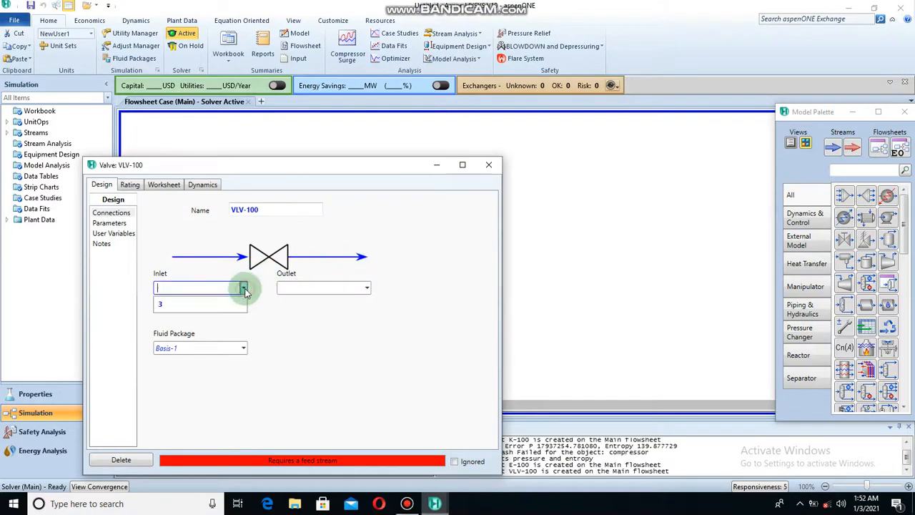
{"action": "left_click", "coordinate": [216, 307]}
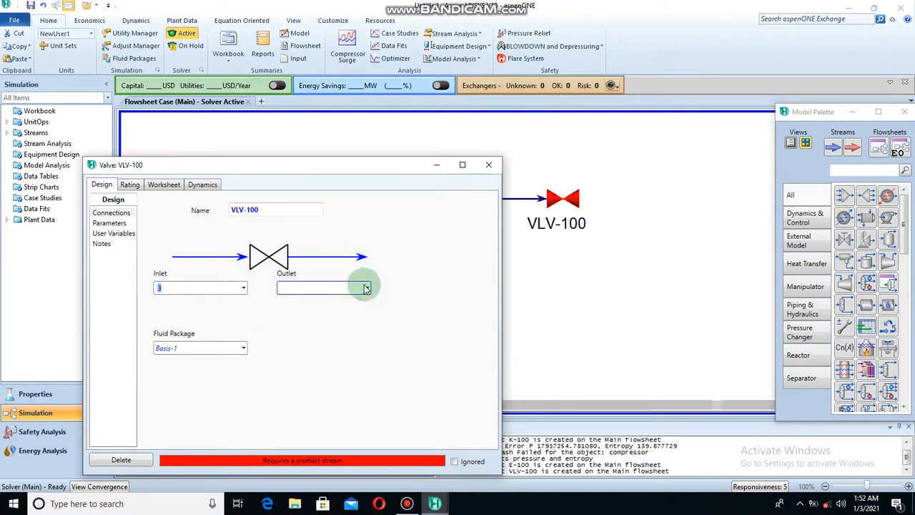
{"action": "left_click", "coordinate": [358, 286]}
{"action": "left_click", "coordinate": [317, 288]}
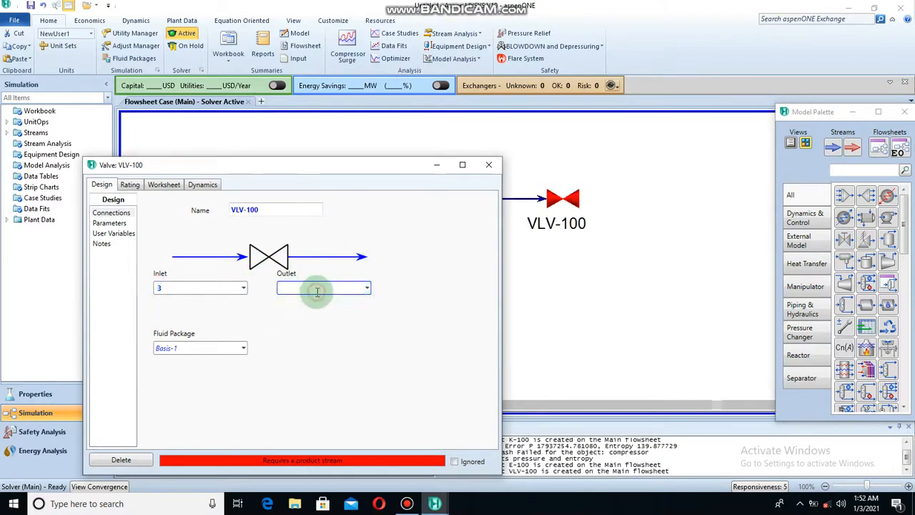
{"action": "type", "text": "4"}
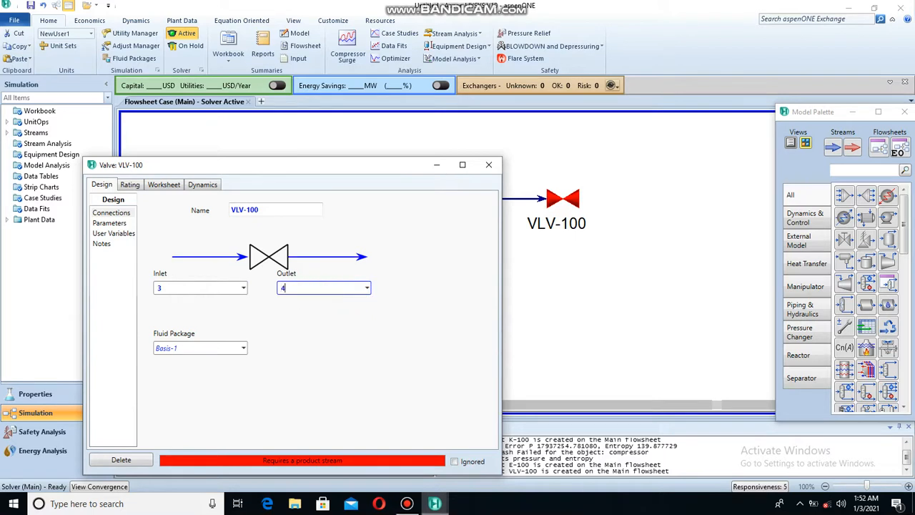
{"action": "key", "text": "Return"}
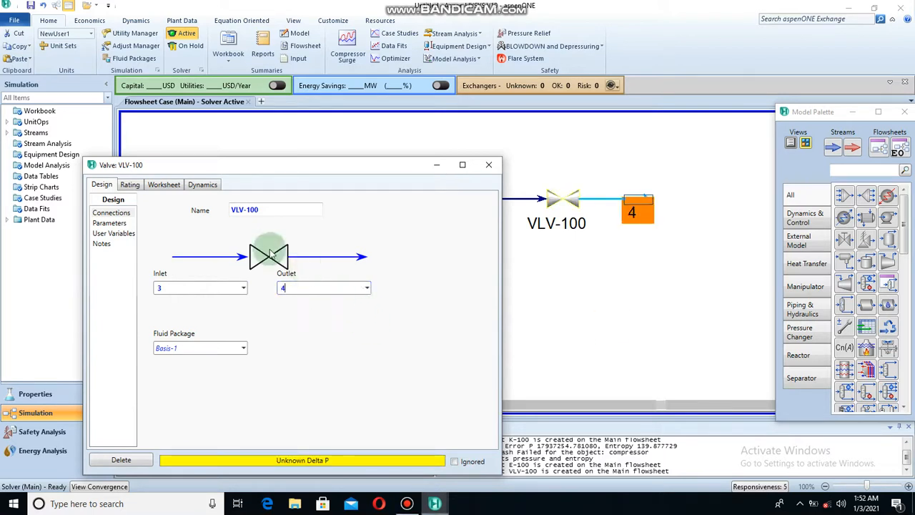
Rename the valve unit VLV-100 as "valve".
{"action": "left_click", "coordinate": [247, 212]}
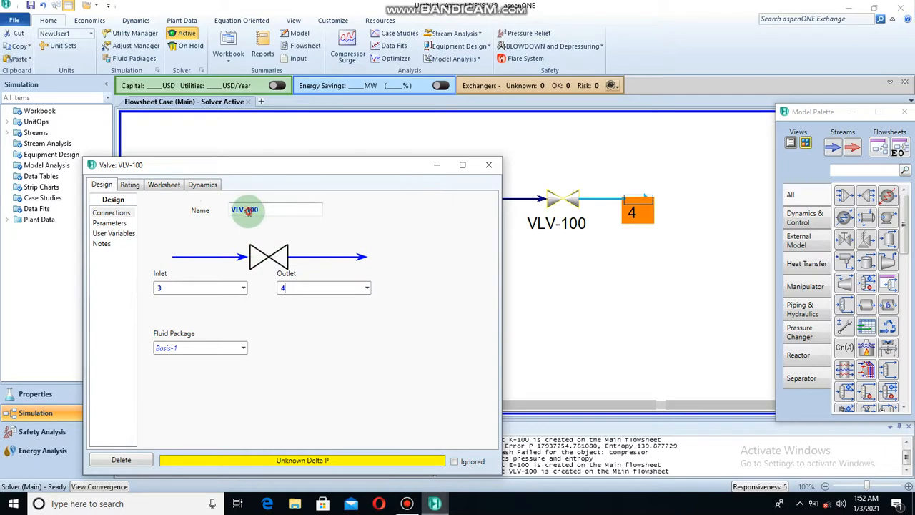
{"action": "type", "text": "val"}
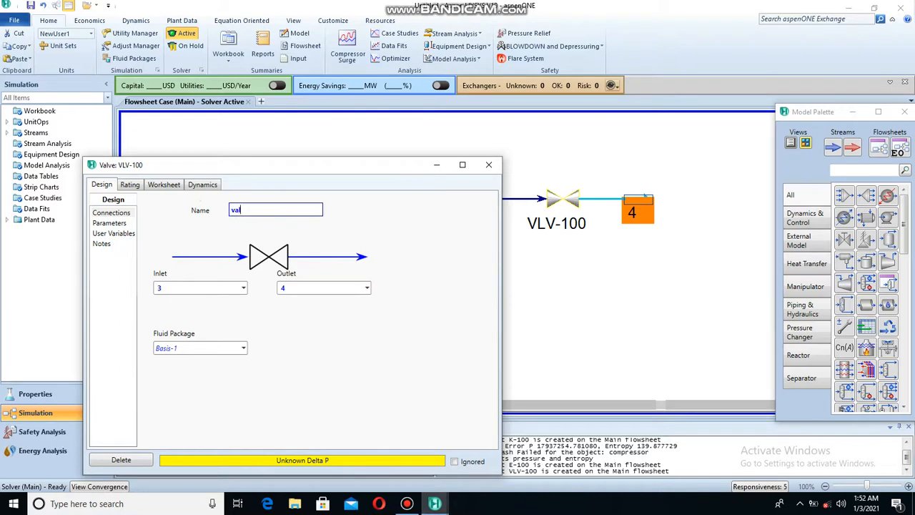
{"action": "type", "text": "a"}
{"action": "key", "text": "BackSpace"}
{"action": "type", "text": "ve"}
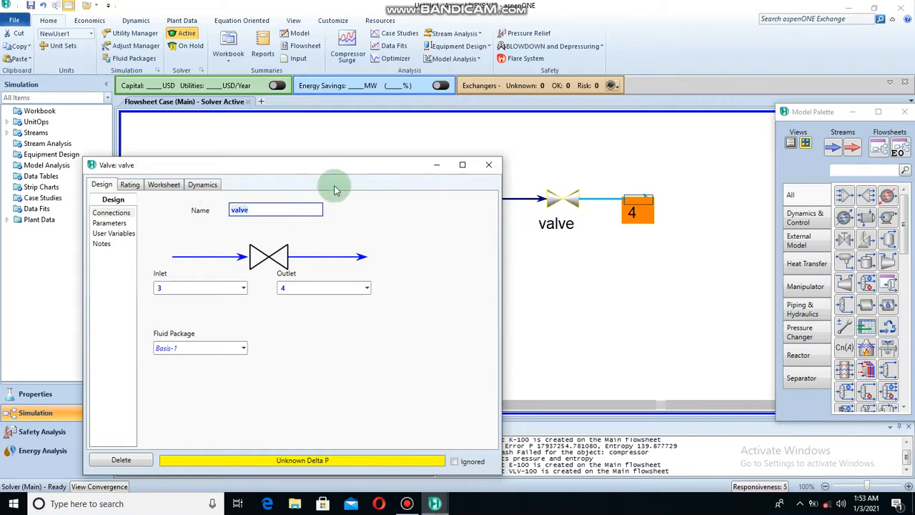
Set the pressure of the valve's outlet stream 4 to 200 kPa in its worksheet and close the valve's window.
{"action": "left_click", "coordinate": [162, 186]}
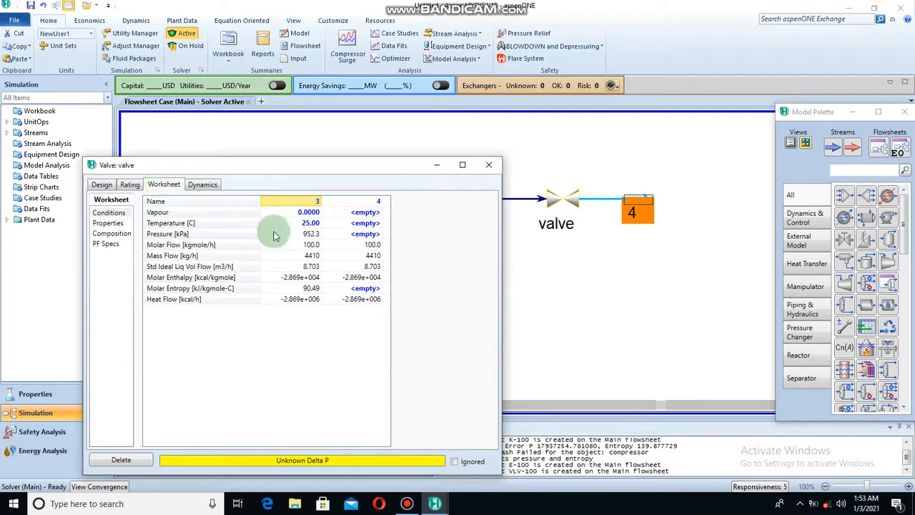
{"action": "left_click", "coordinate": [370, 235]}
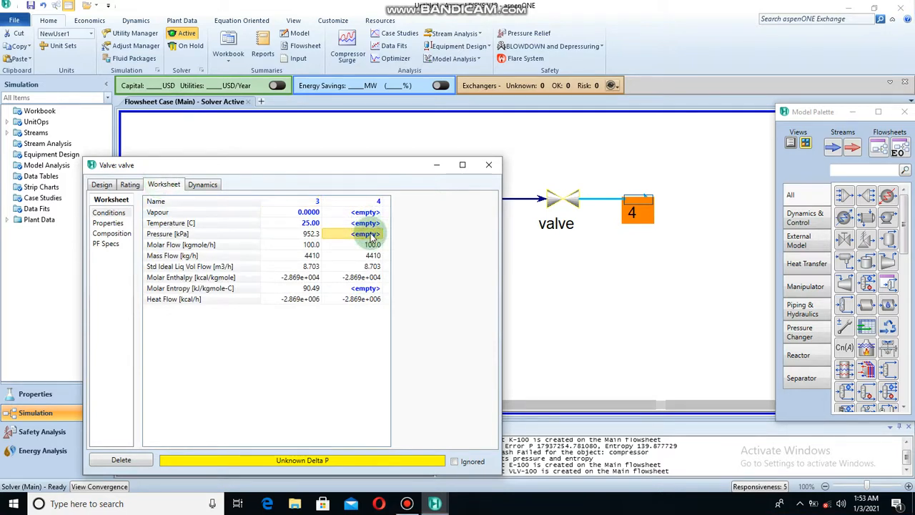
{"action": "type", "text": "200"}
{"action": "key", "text": "Return"}
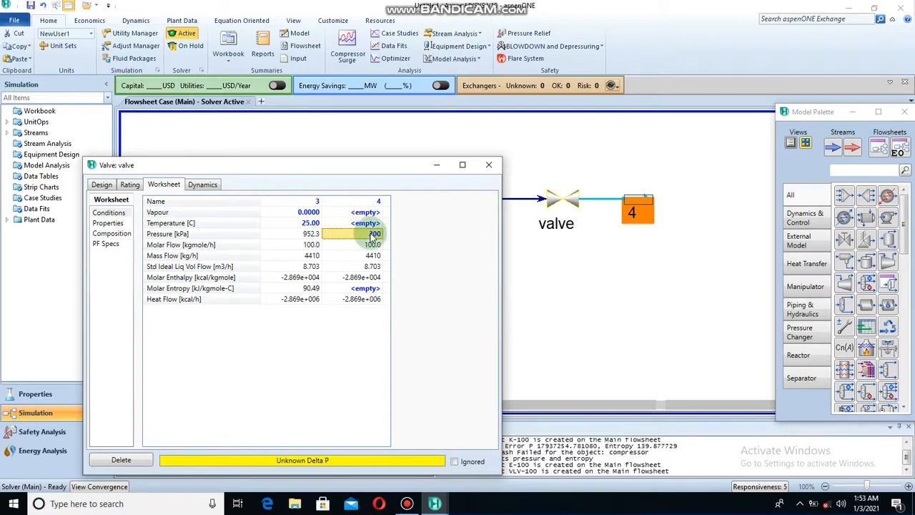
{"action": "left_click", "coordinate": [488, 164]}
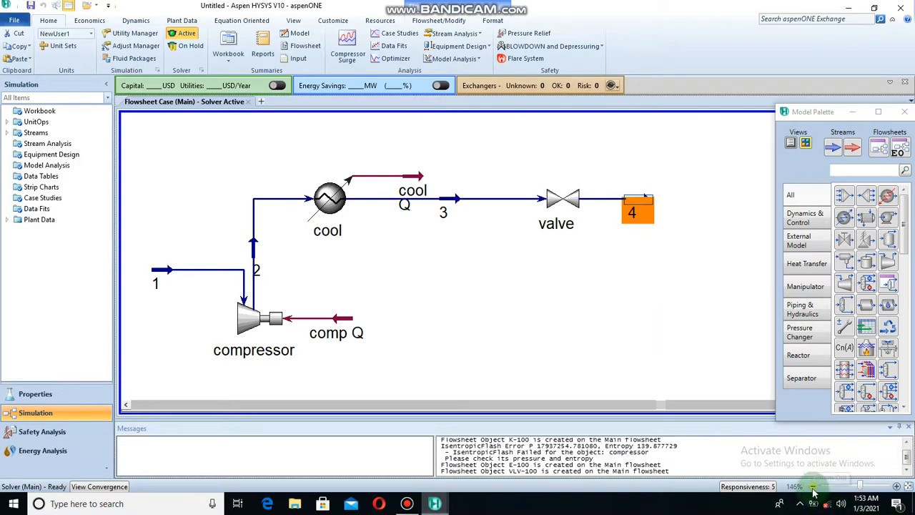
Add a heater to the flowsheet below stream 4.
{"action": "left_click", "coordinate": [813, 488]}
{"action": "left_click", "coordinate": [813, 488]}
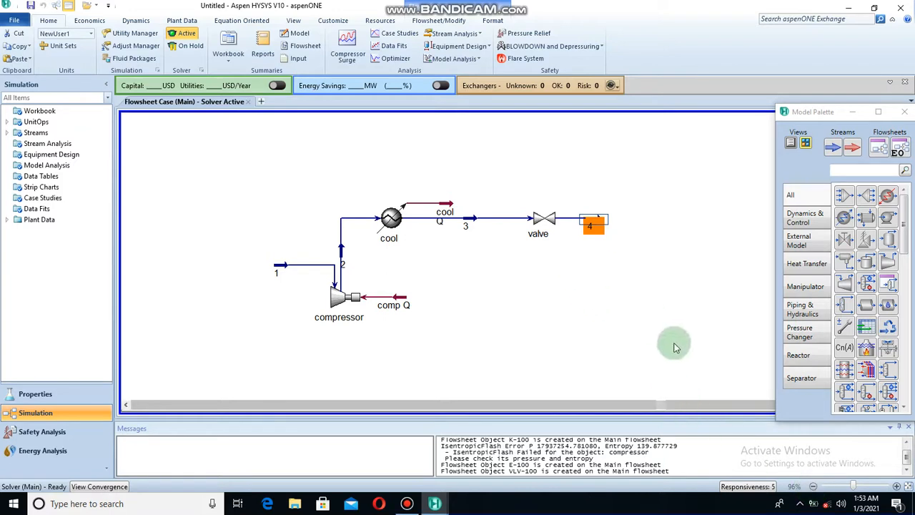
{"action": "left_click", "coordinate": [888, 197]}
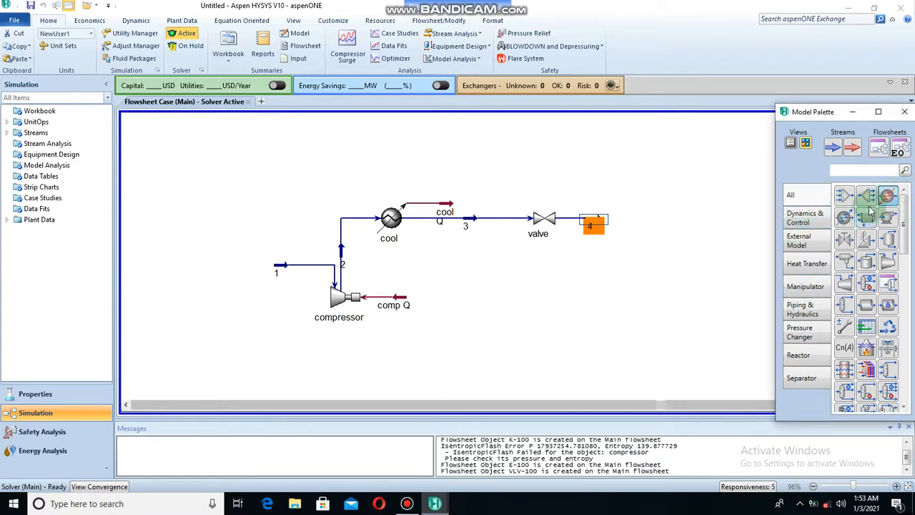
{"action": "left_click_drag", "start_coordinate": [870, 210], "coordinate": [599, 308]}
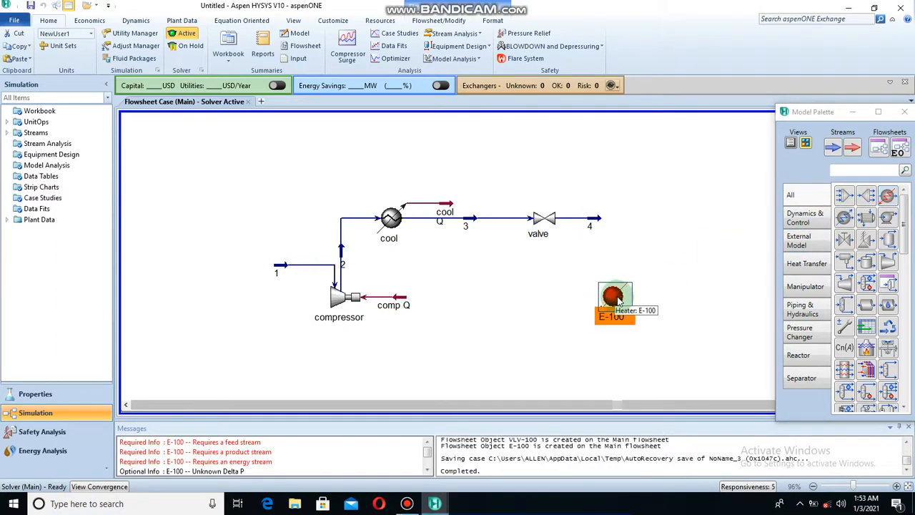
Connect the heater with stream 4 as inlet, stream 1 as outlet and a new energy stream named "heat Q".
{"action": "double_click", "coordinate": [615, 297]}
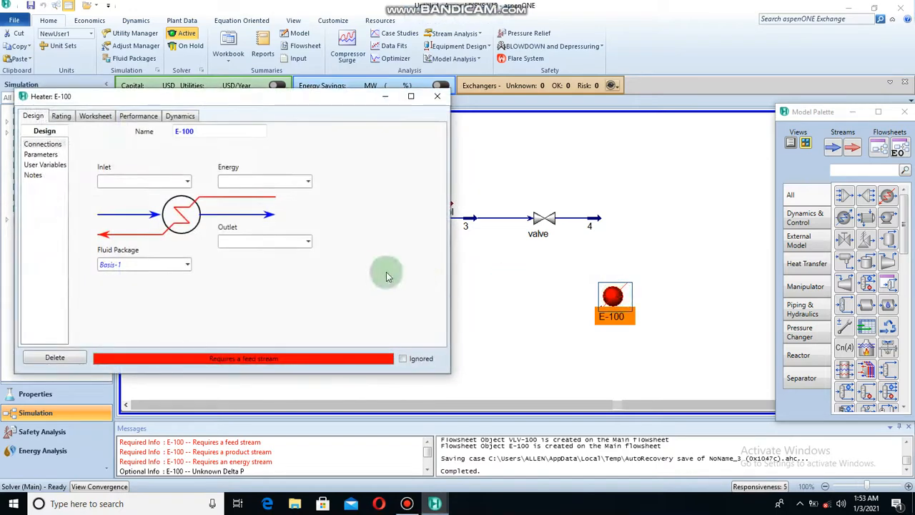
{"action": "left_click", "coordinate": [187, 182]}
{"action": "left_click", "coordinate": [163, 189]}
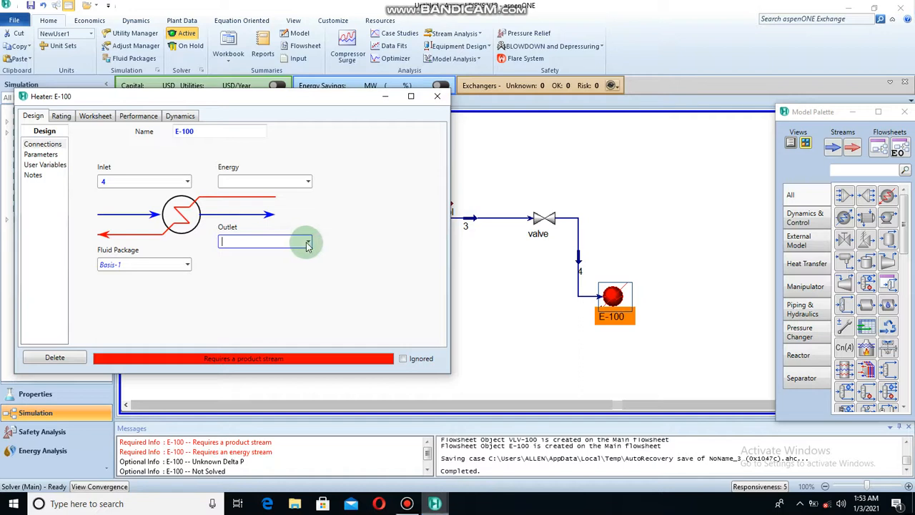
{"action": "left_click", "coordinate": [306, 243]}
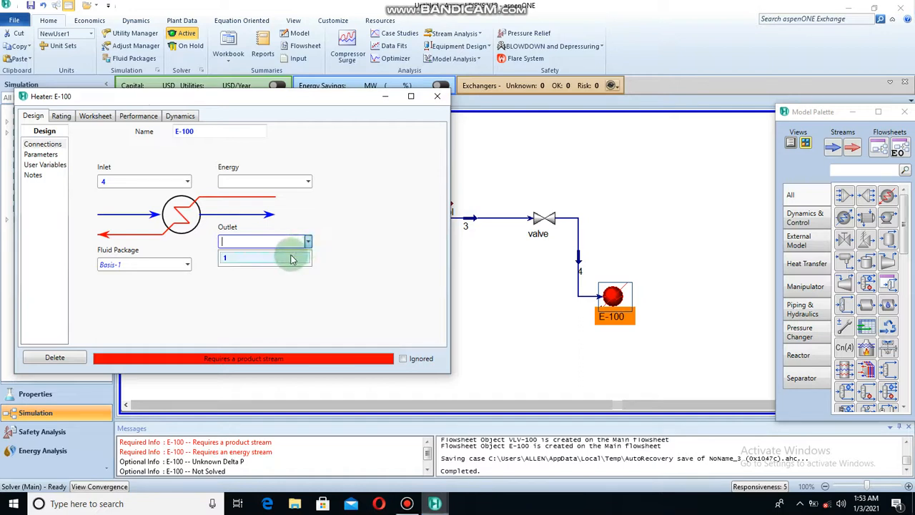
{"action": "left_click", "coordinate": [291, 259]}
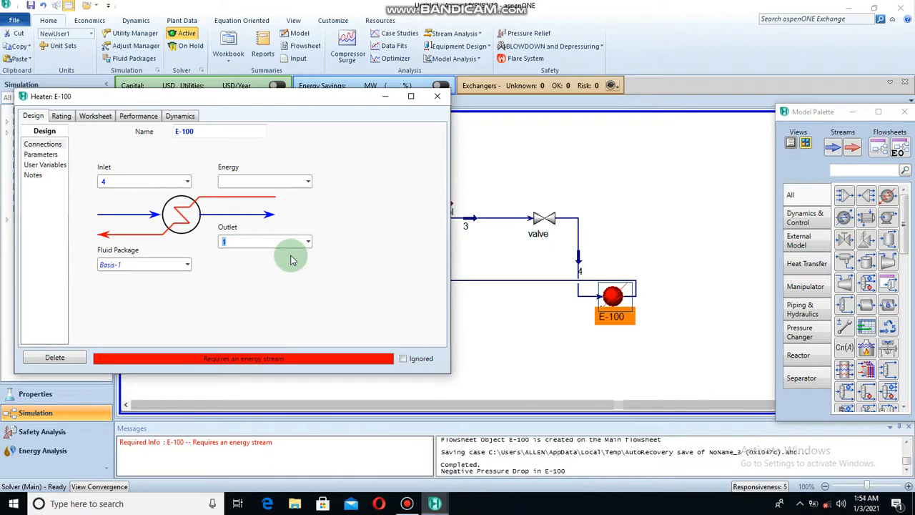
{"action": "left_click", "coordinate": [250, 179]}
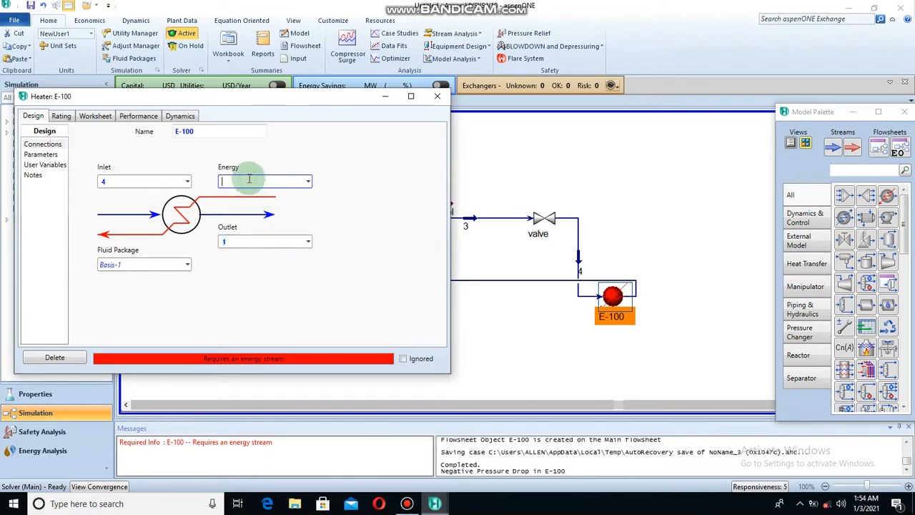
{"action": "type", "text": "heat Q"}
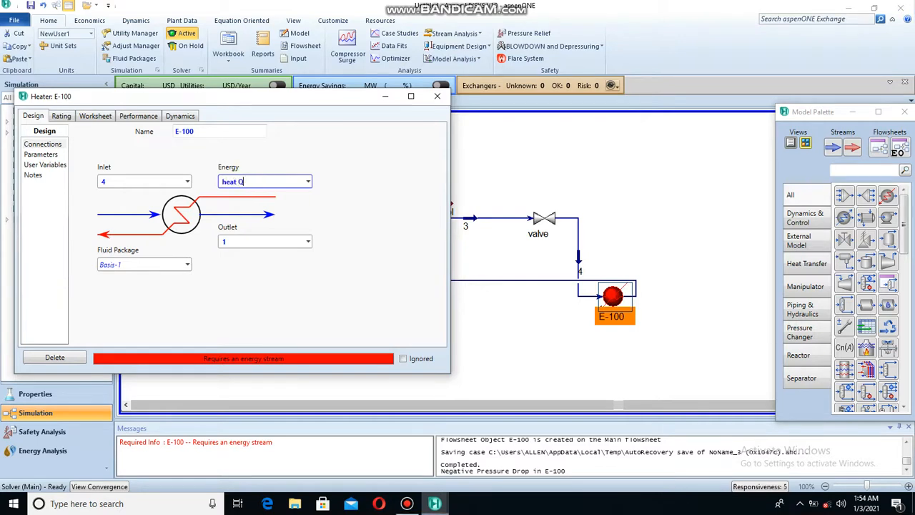
{"action": "key", "text": "Return"}
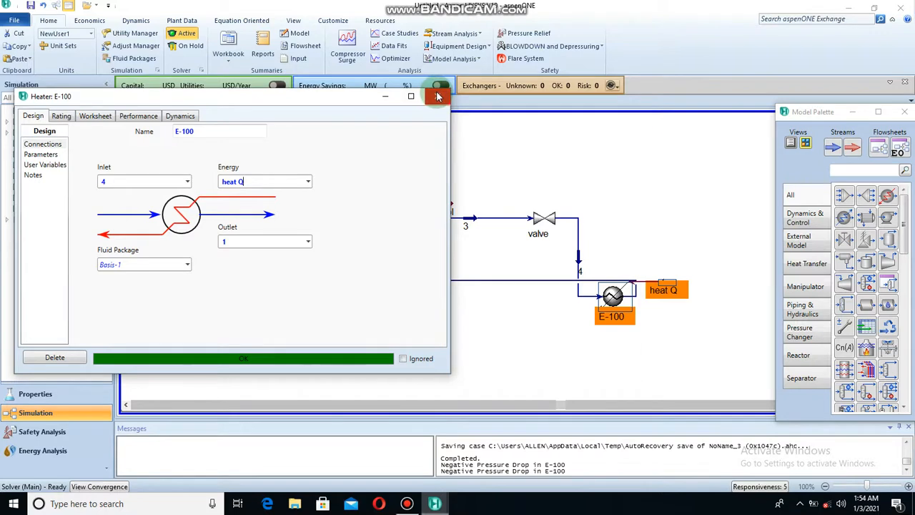
{"action": "left_click", "coordinate": [438, 97]}
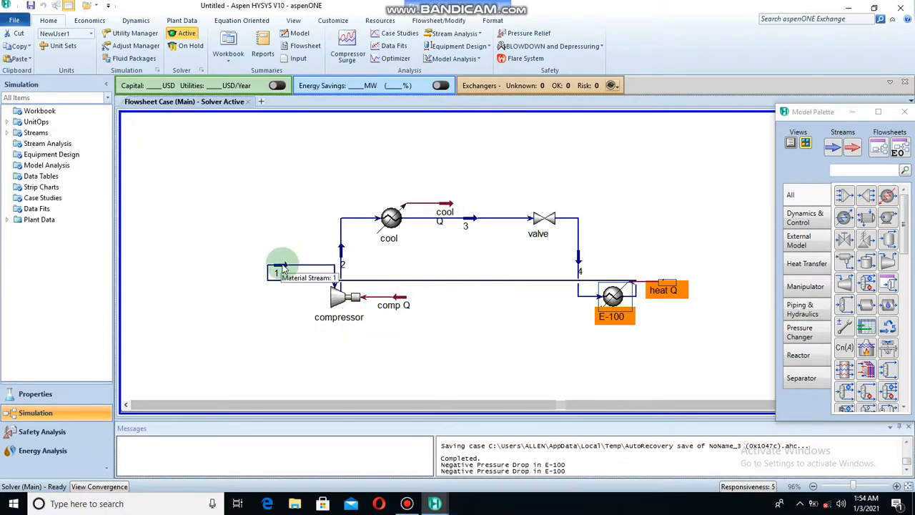
Move stream 1 below the compressor and line heater E-100 up with the valve.
{"action": "left_click_drag", "start_coordinate": [282, 266], "coordinate": [298, 335]}
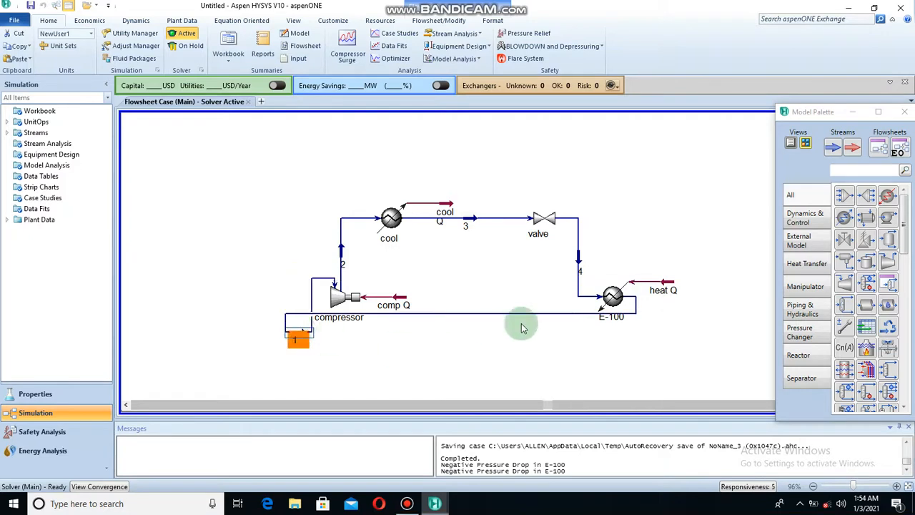
{"action": "left_click_drag", "start_coordinate": [612, 307], "coordinate": [606, 222]}
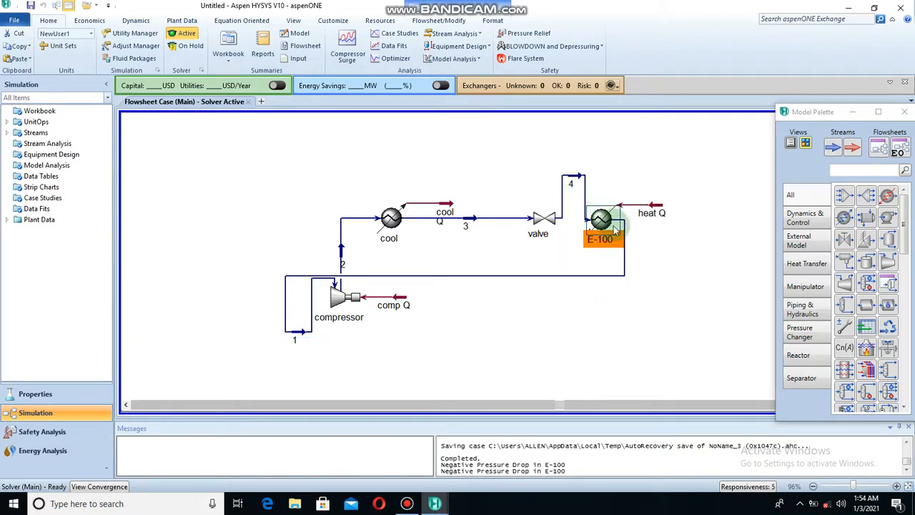
{"action": "left_click_drag", "start_coordinate": [621, 225], "coordinate": [633, 224]}
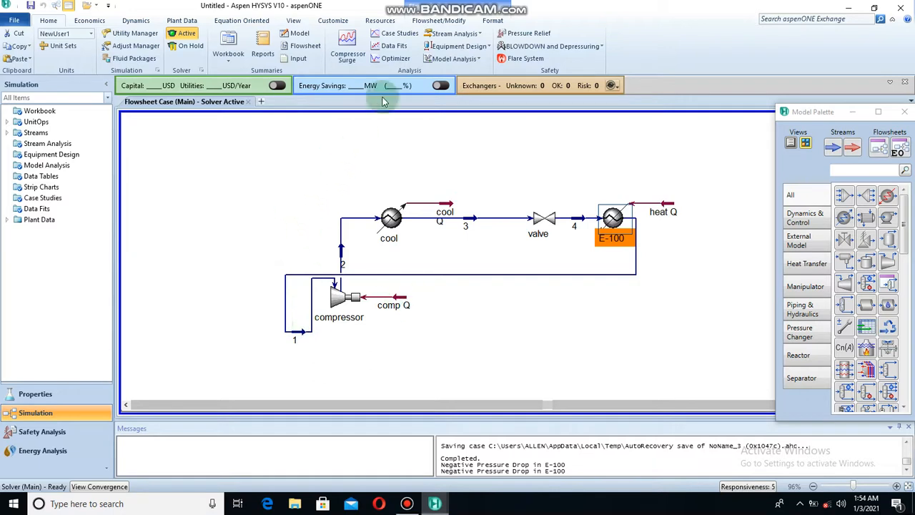
Rotate heater E-100 a quarter turn so its inlet faces up, and place it below and to the right of the valve.
{"action": "left_click", "coordinate": [431, 20]}
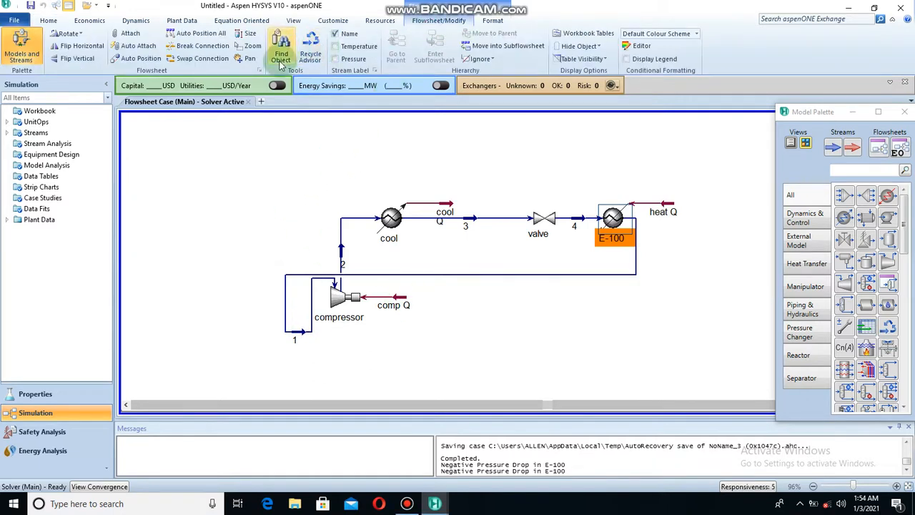
{"action": "left_click", "coordinate": [68, 35]}
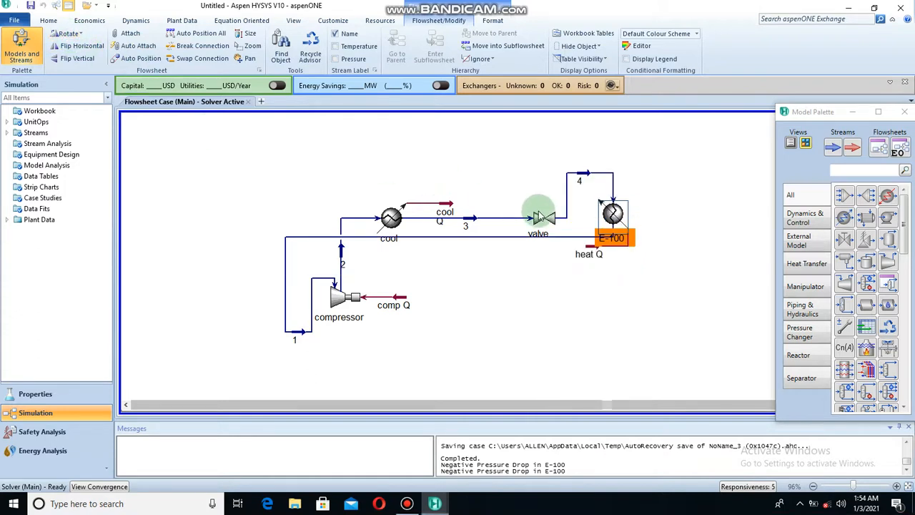
{"action": "left_click_drag", "start_coordinate": [616, 230], "coordinate": [621, 330]}
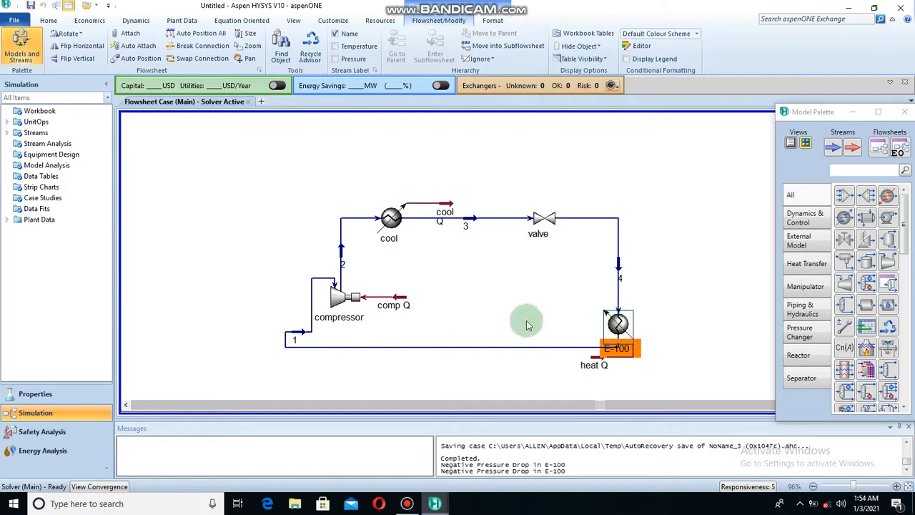
Move stream 1 up level with the compressor's inlet line to tidy the closed loop.
{"action": "left_click", "coordinate": [294, 325]}
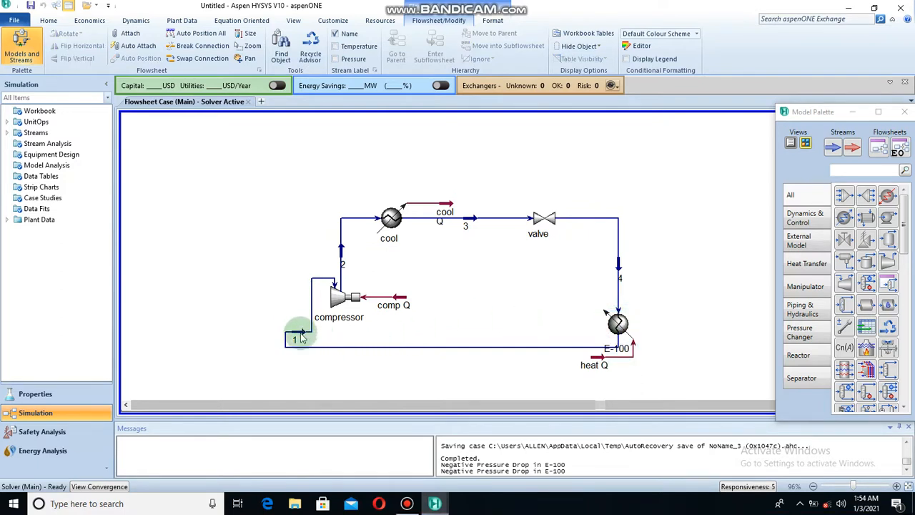
{"action": "mouse_move", "coordinate": [296, 337]}
{"action": "left_mouse_down"}
{"action": "mouse_move", "coordinate": [308, 280]}
{"action": "mouse_move", "coordinate": [296, 277]}
{"action": "left_mouse_up"}
{"action": "left_click", "coordinate": [710, 272]}
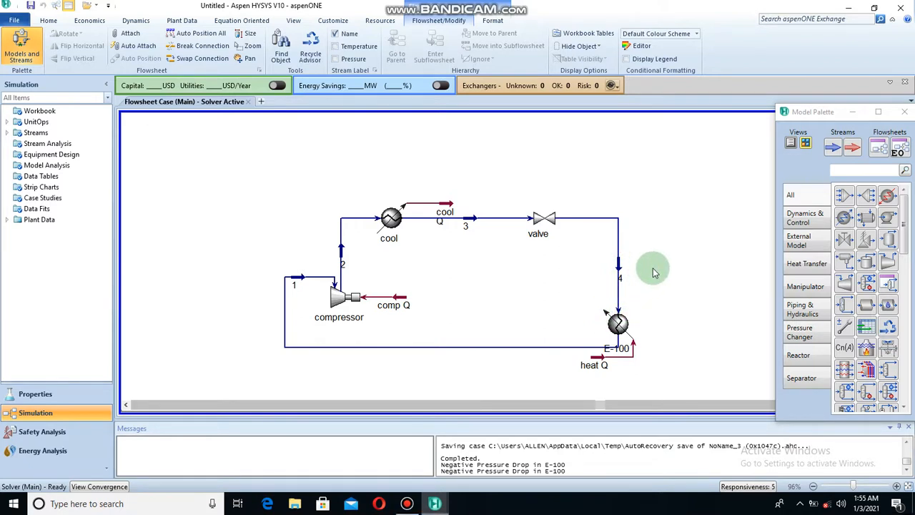
Add a heat exchanger to the flowsheet to the right of the valve, above heater E-100.
{"action": "key", "text": "F4"}
{"action": "key", "text": "F4"}
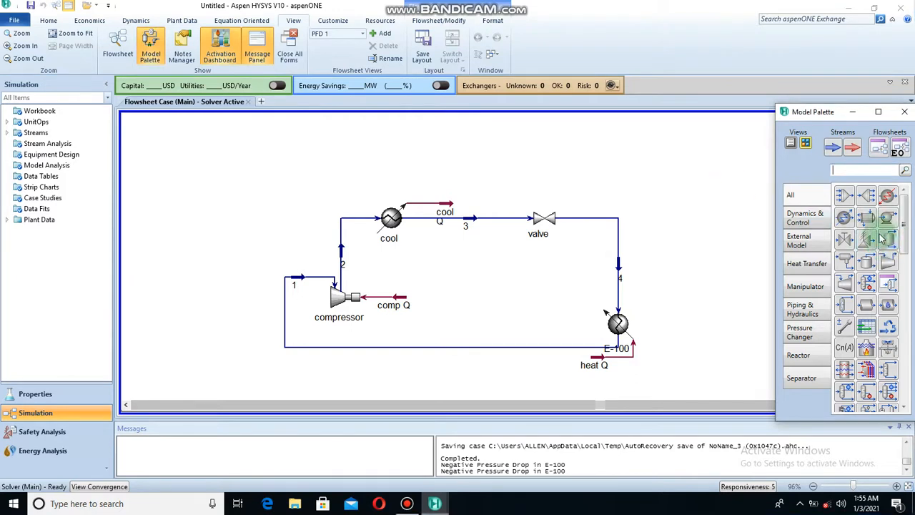
{"action": "left_click_drag", "start_coordinate": [865, 218], "coordinate": [647, 231]}
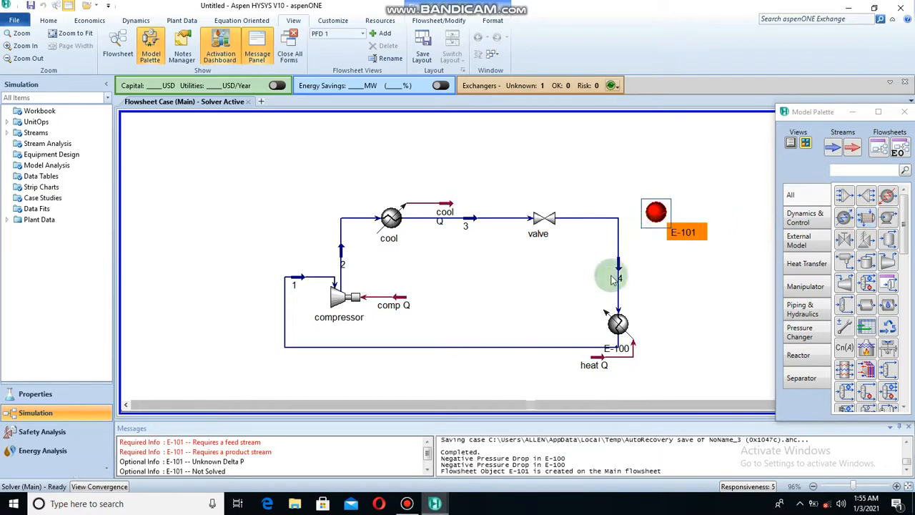
Disconnect stream 4 from the inlet of heater E-100 and move heat exchanger E-101 into line with the end of stream 4.
{"action": "double_click", "coordinate": [619, 325]}
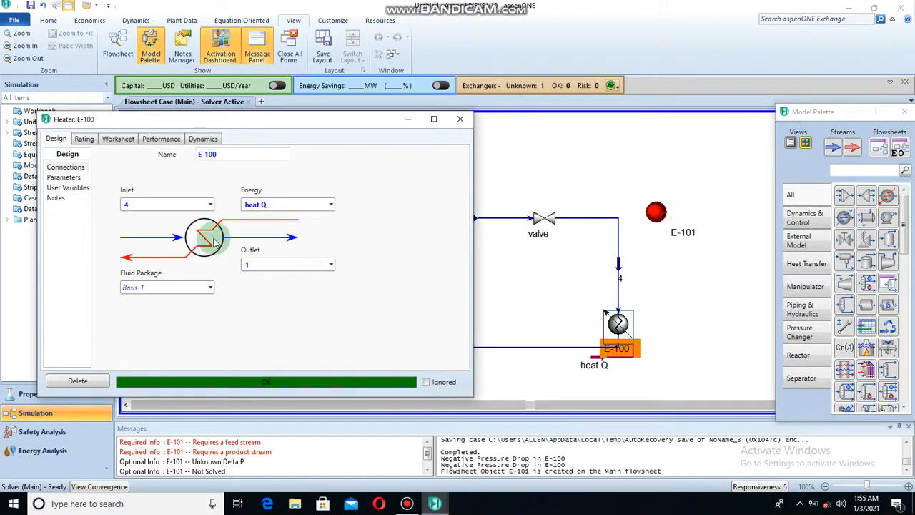
{"action": "left_click", "coordinate": [210, 204]}
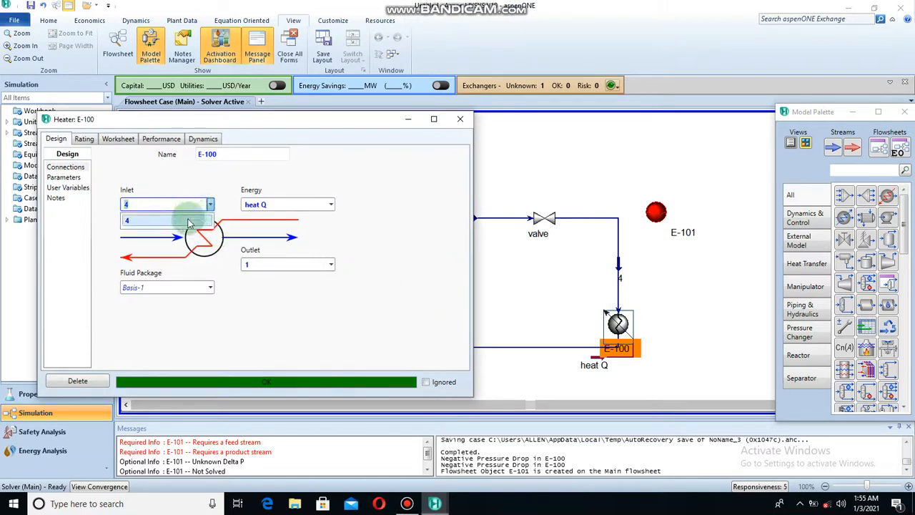
{"action": "left_click", "coordinate": [189, 221]}
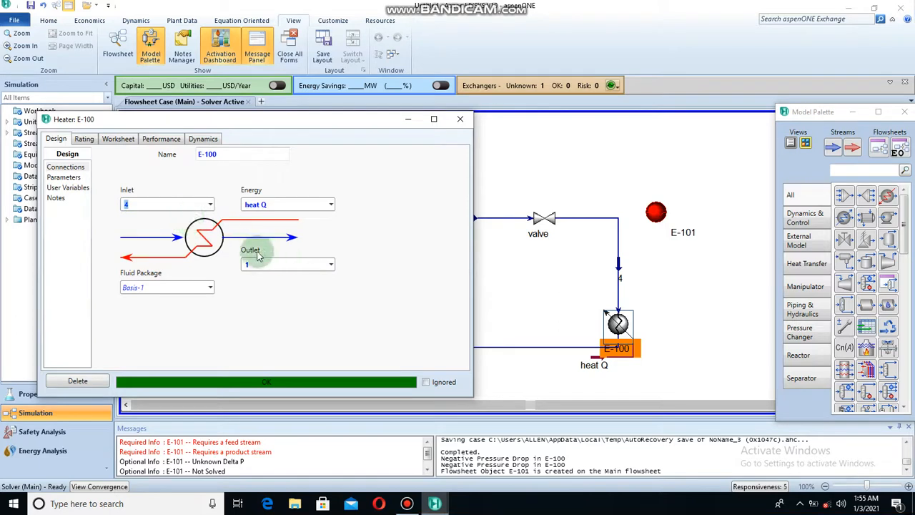
{"action": "left_click", "coordinate": [156, 208]}
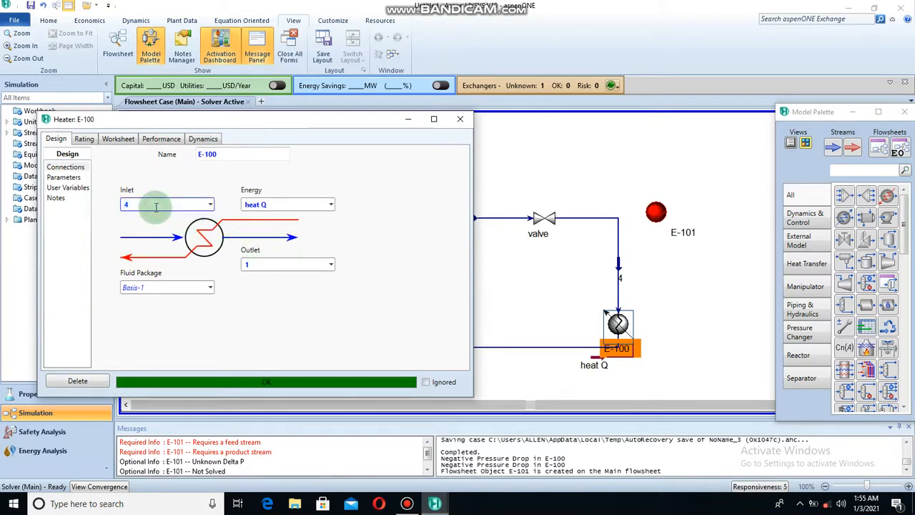
{"action": "key", "text": "Return"}
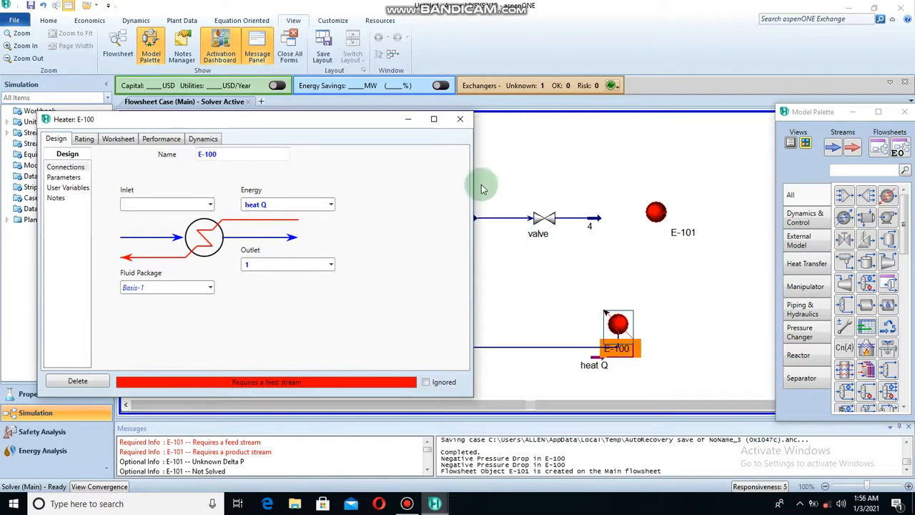
{"action": "left_click", "coordinate": [460, 122]}
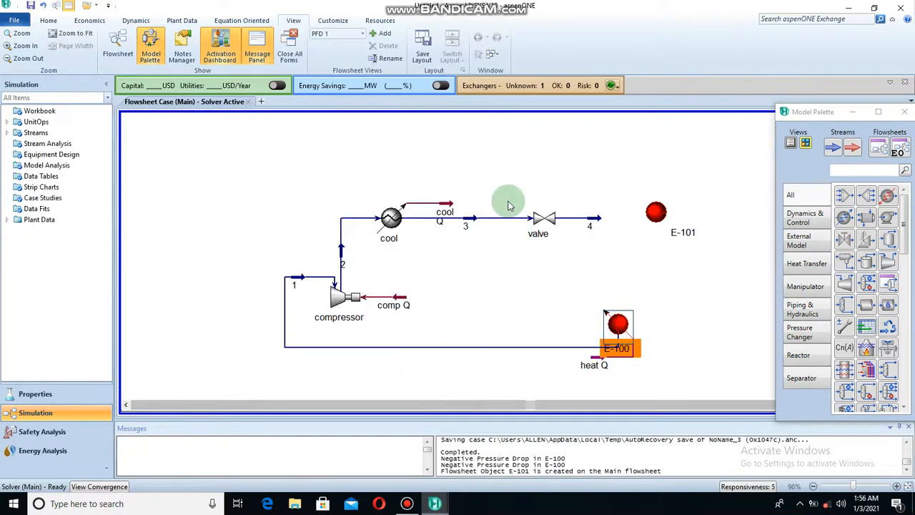
{"action": "left_click_drag", "start_coordinate": [659, 224], "coordinate": [635, 223]}
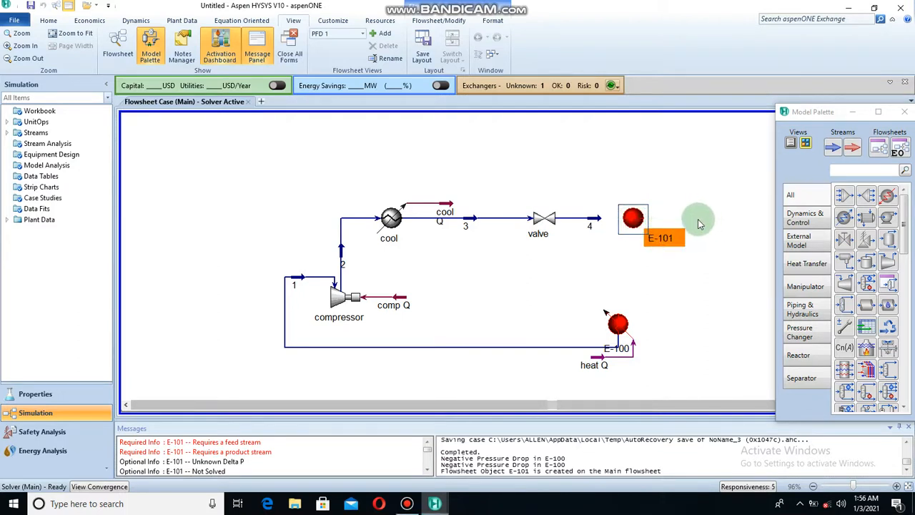
Add three material streams around heat exchanger E-101: one to its right, one above it and one below it.
{"action": "left_click", "coordinate": [834, 151]}
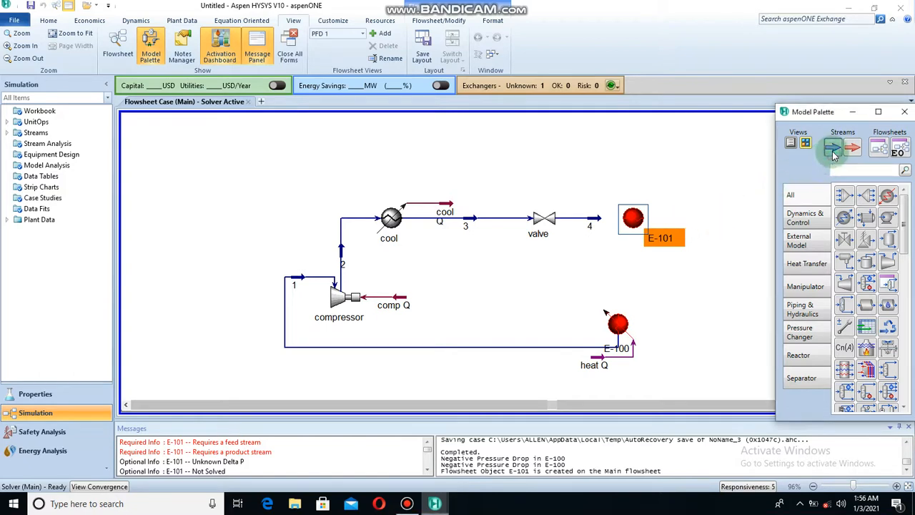
{"action": "left_click", "coordinate": [682, 227]}
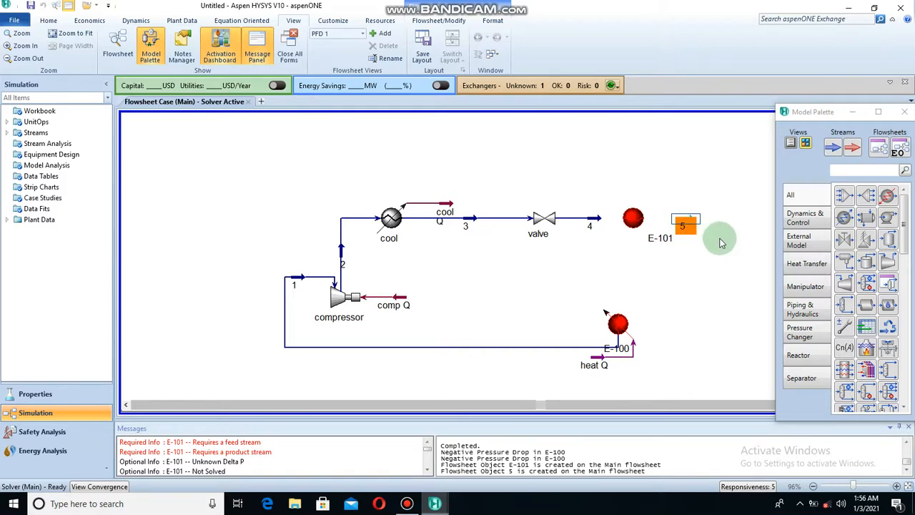
{"action": "left_click", "coordinate": [832, 152]}
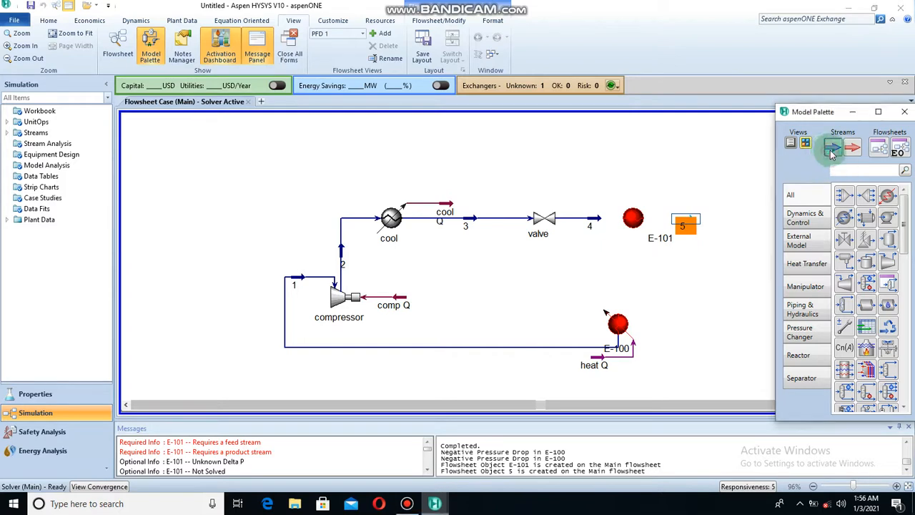
{"action": "left_click", "coordinate": [627, 173]}
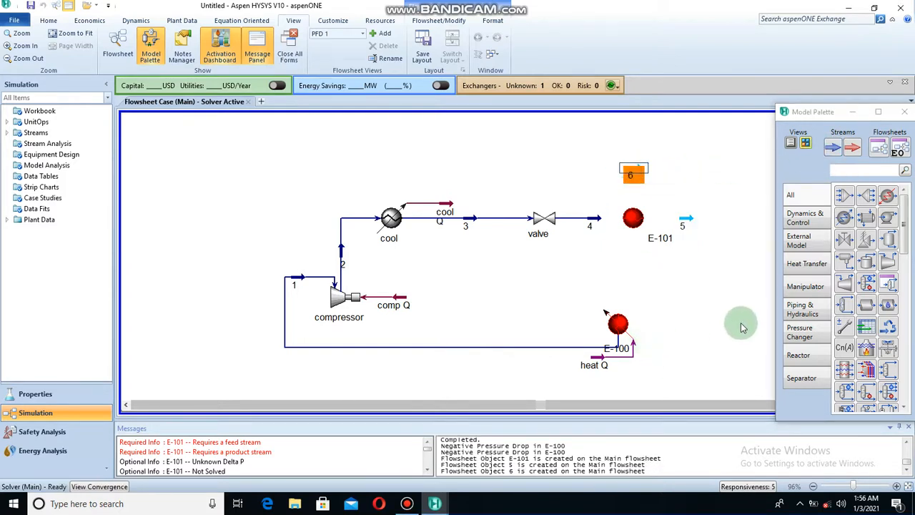
{"action": "left_click", "coordinate": [833, 149]}
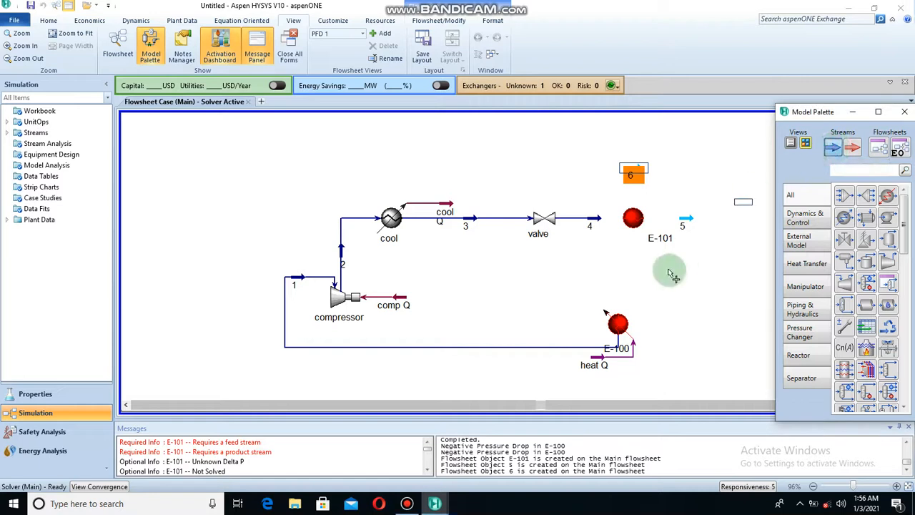
{"action": "left_click", "coordinate": [637, 272]}
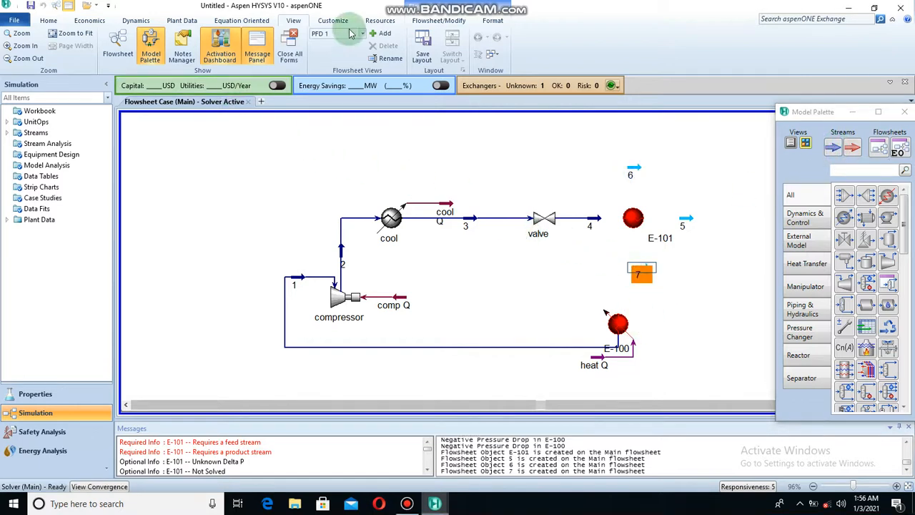
Rotate streams 7 and 6 a quarter turn so both arrows point down.
{"action": "left_click", "coordinate": [439, 21]}
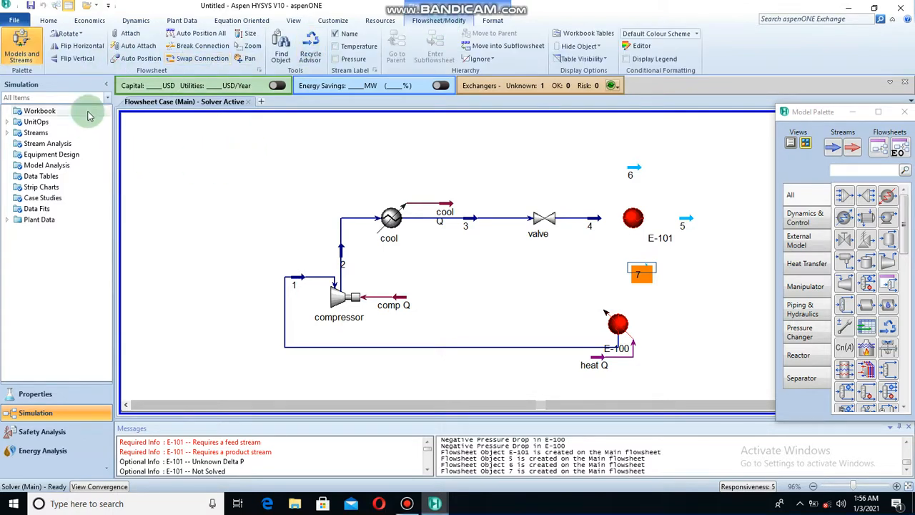
{"action": "left_click", "coordinate": [68, 33]}
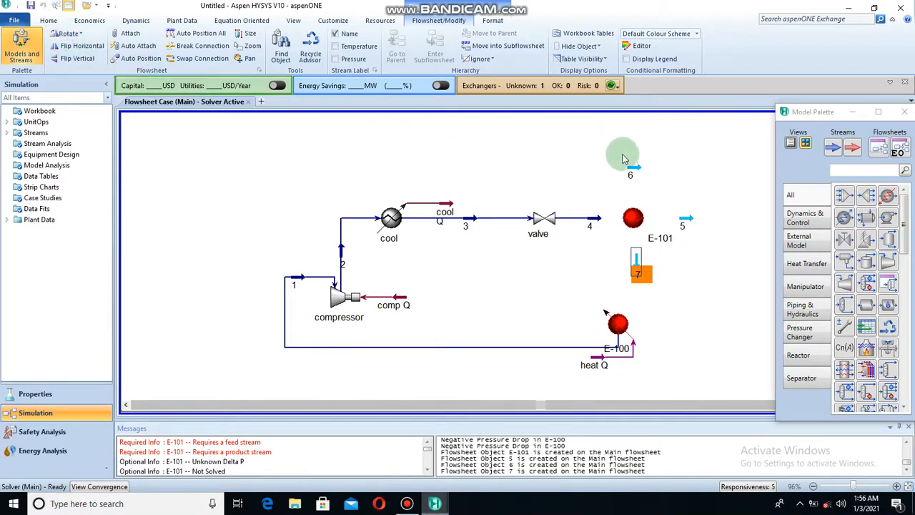
{"action": "left_click", "coordinate": [634, 173]}
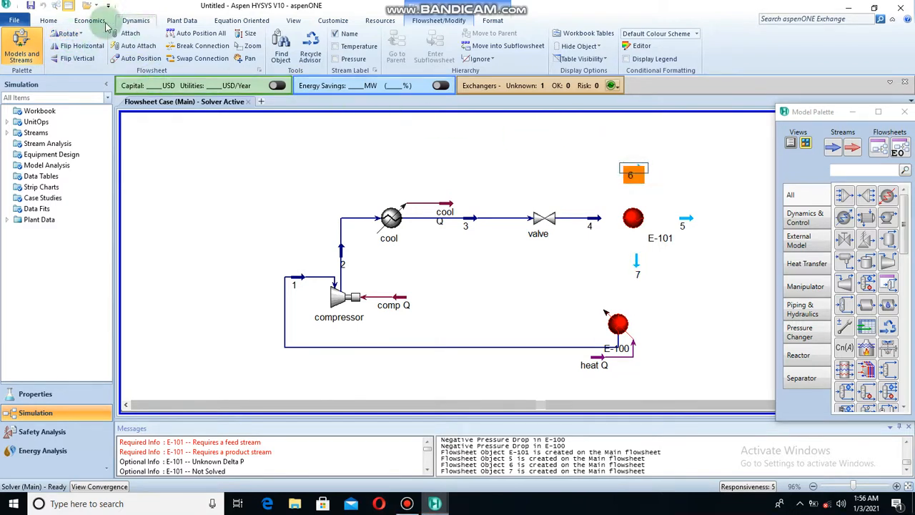
{"action": "left_click", "coordinate": [68, 35]}
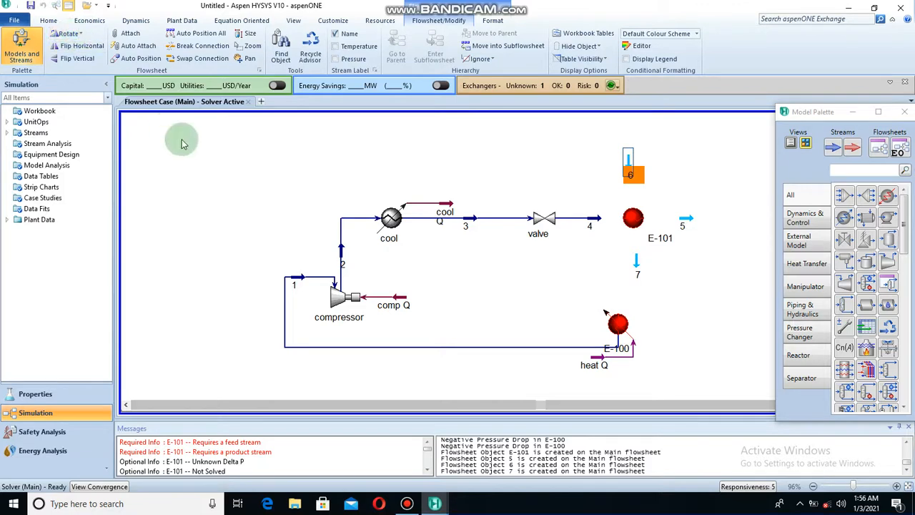
{"action": "left_click", "coordinate": [520, 257]}
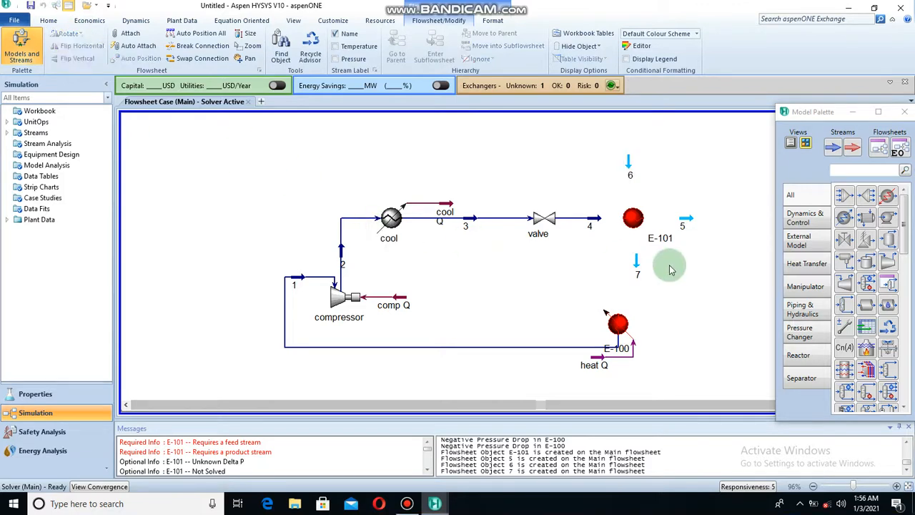
Define stream 6 with vapour fraction 1, temperature 50 C, pressure 300 kPa and molar flow 100 kgmole/h.
{"action": "double_click", "coordinate": [628, 166]}
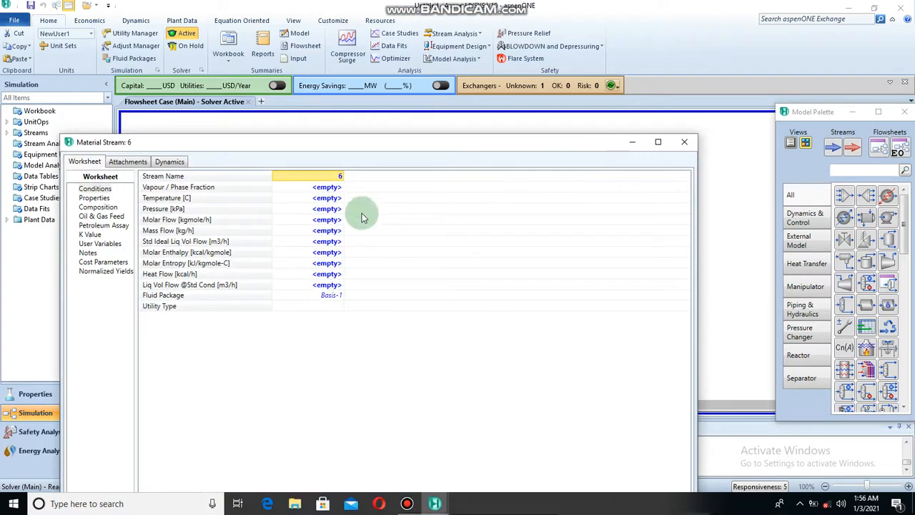
{"action": "left_click", "coordinate": [327, 188]}
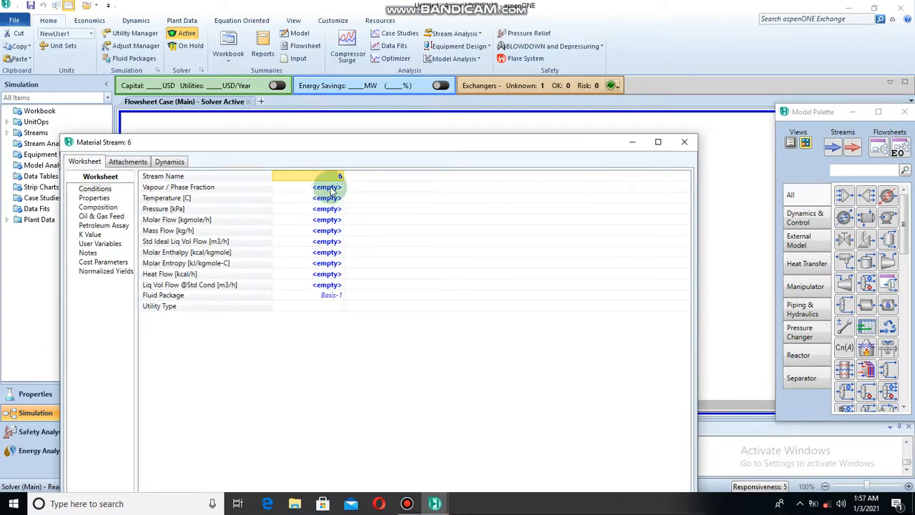
{"action": "left_click", "coordinate": [330, 189]}
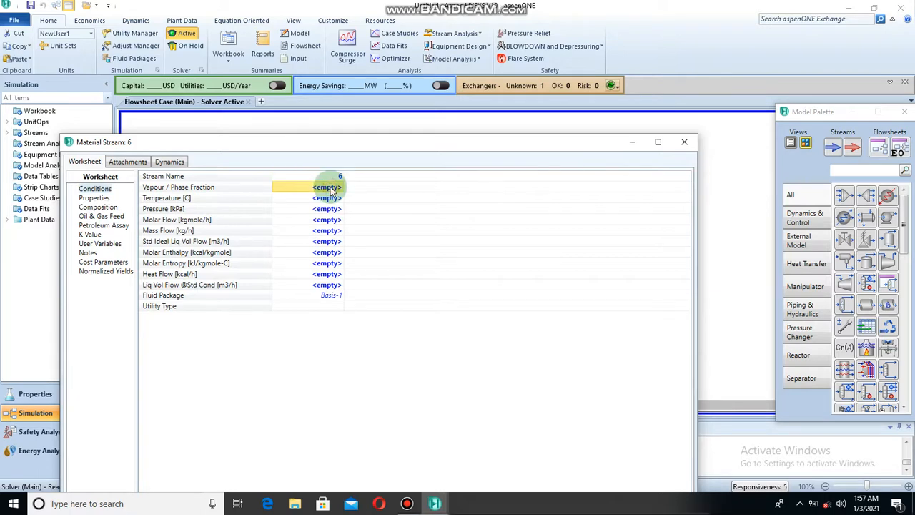
{"action": "type", "text": "1"}
{"action": "key", "text": "Return"}
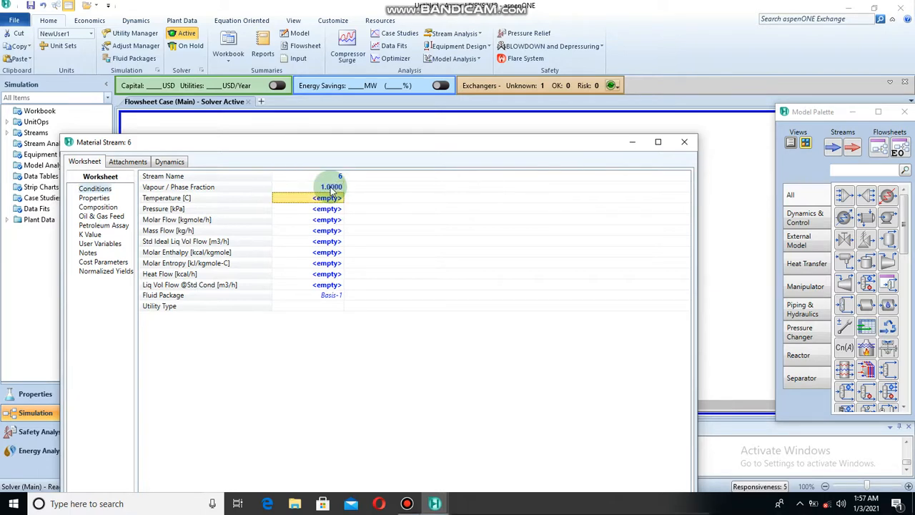
{"action": "type", "text": "50"}
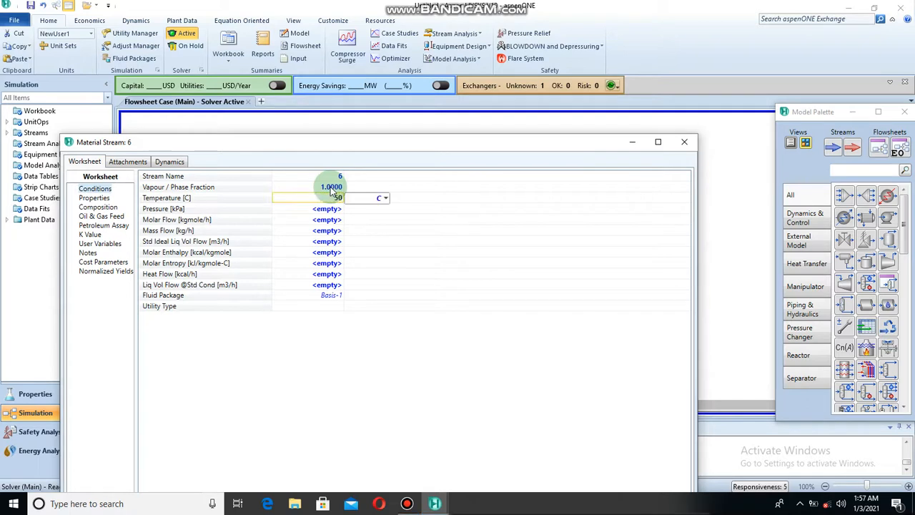
{"action": "key", "text": "Return"}
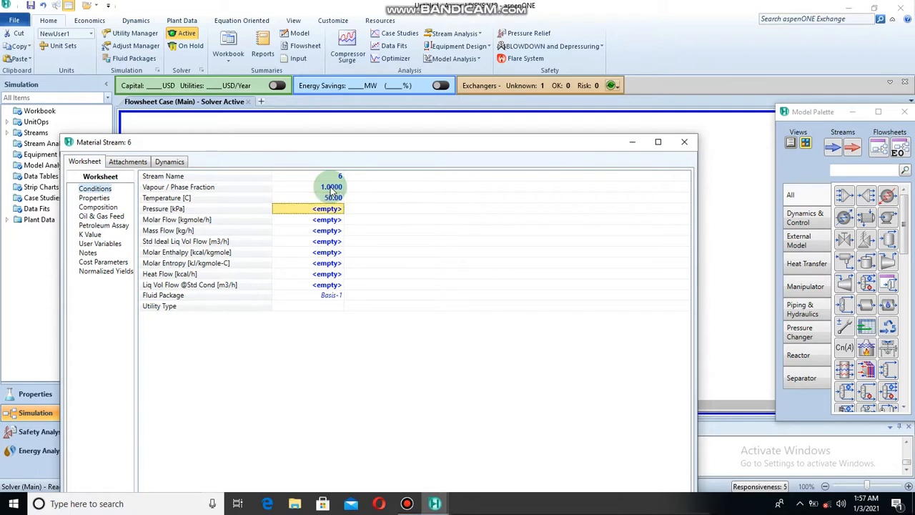
{"action": "type", "text": "300"}
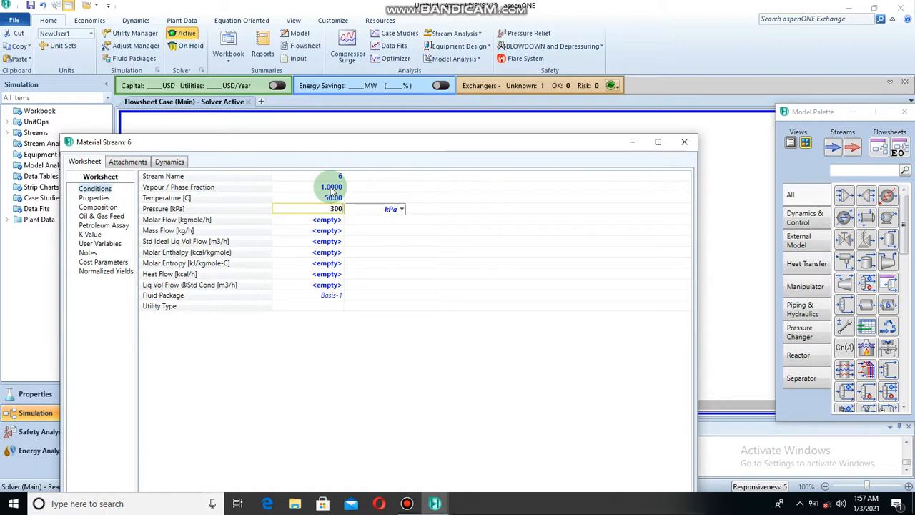
{"action": "key", "text": "Return"}
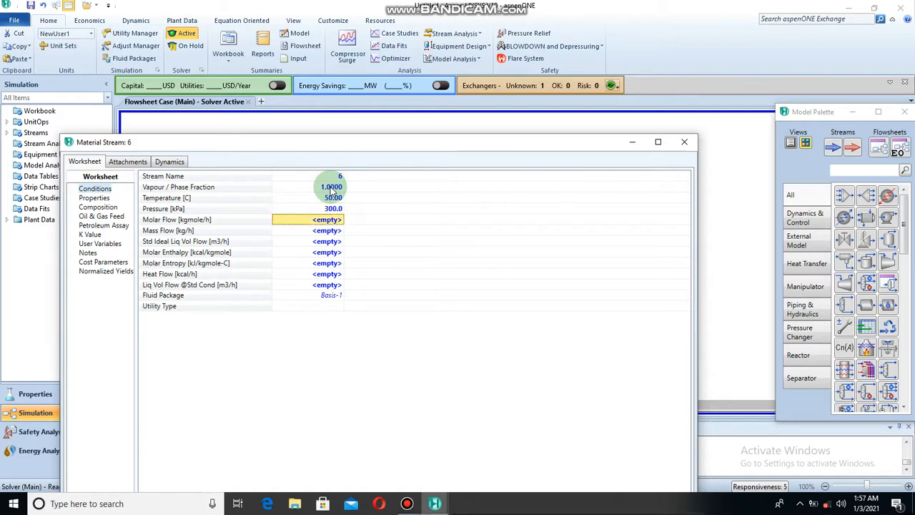
{"action": "type", "text": "100"}
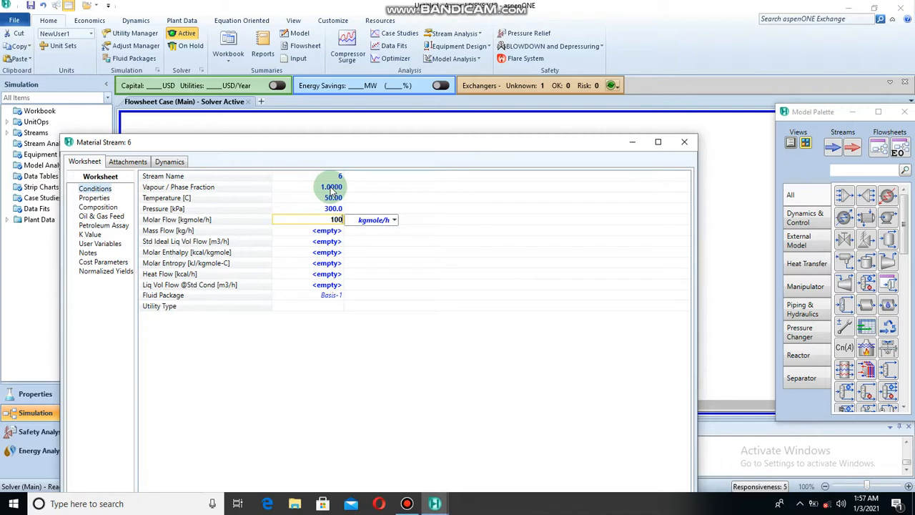
{"action": "key", "text": "Return"}
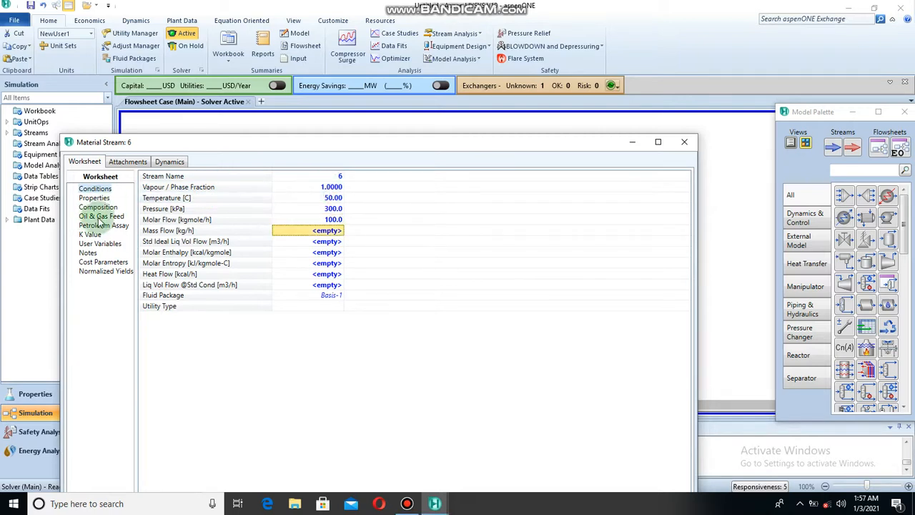
Set stream 6's composition to a propane mole fraction of 1 and close the stream's window.
{"action": "left_click", "coordinate": [98, 208]}
{"action": "left_click", "coordinate": [311, 193]}
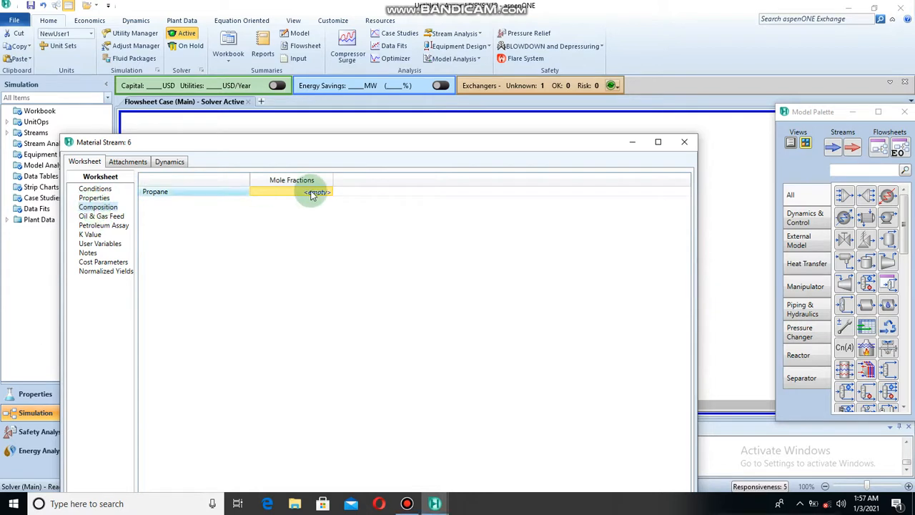
{"action": "left_click", "coordinate": [311, 191]}
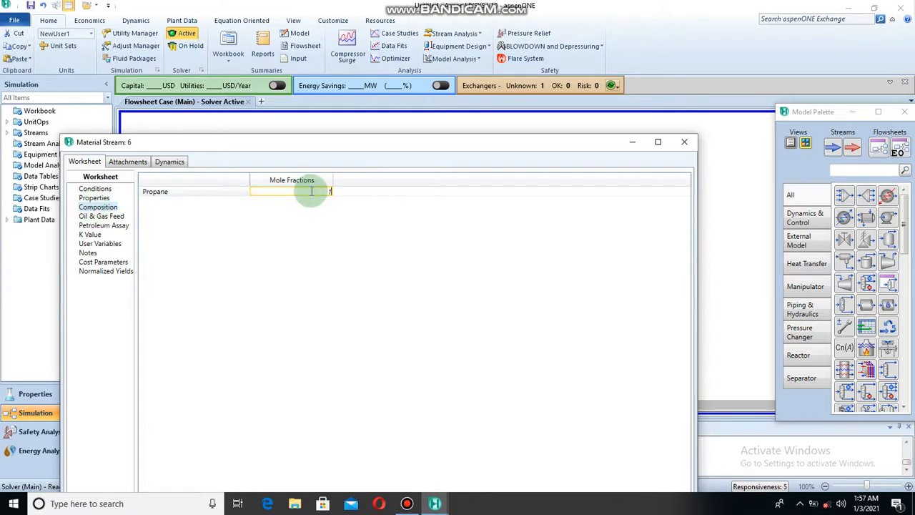
{"action": "type", "text": "1"}
{"action": "key", "text": "Return"}
{"action": "left_click", "coordinate": [545, 369]}
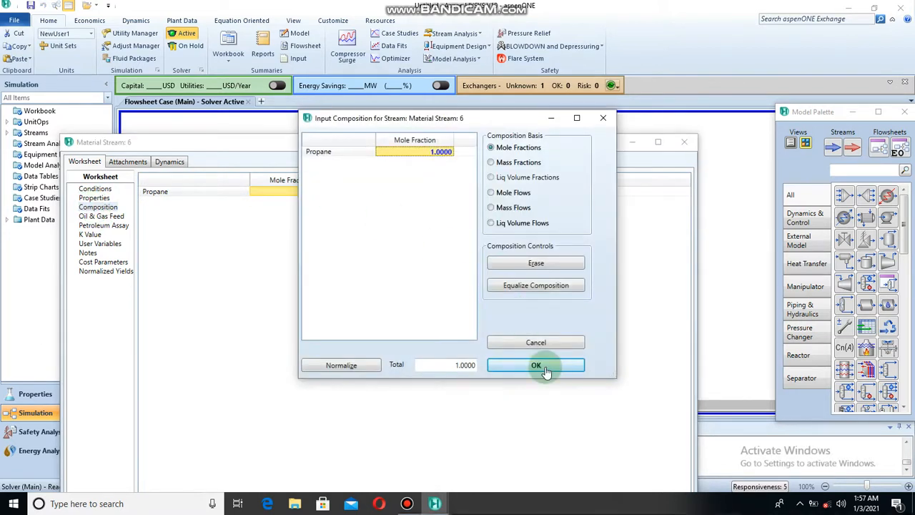
{"action": "left_click", "coordinate": [437, 143]}
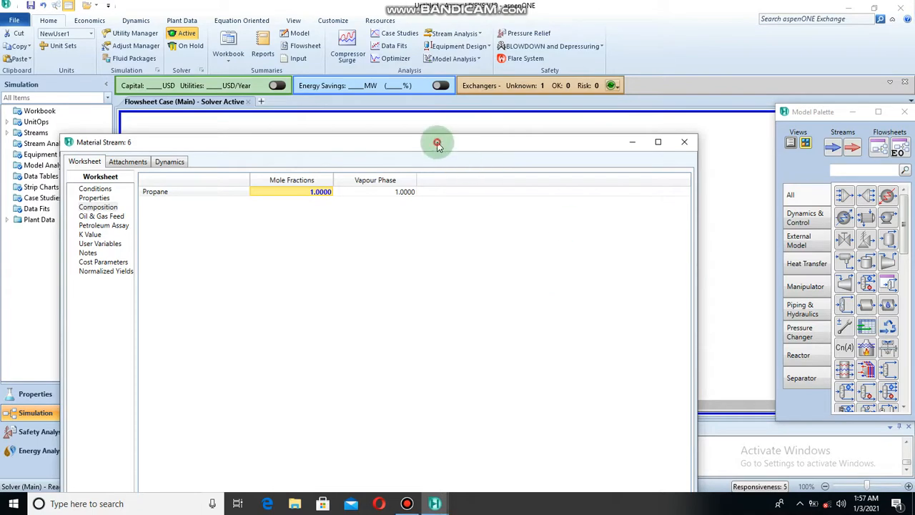
{"action": "left_click_drag", "start_coordinate": [437, 143], "coordinate": [457, 2]}
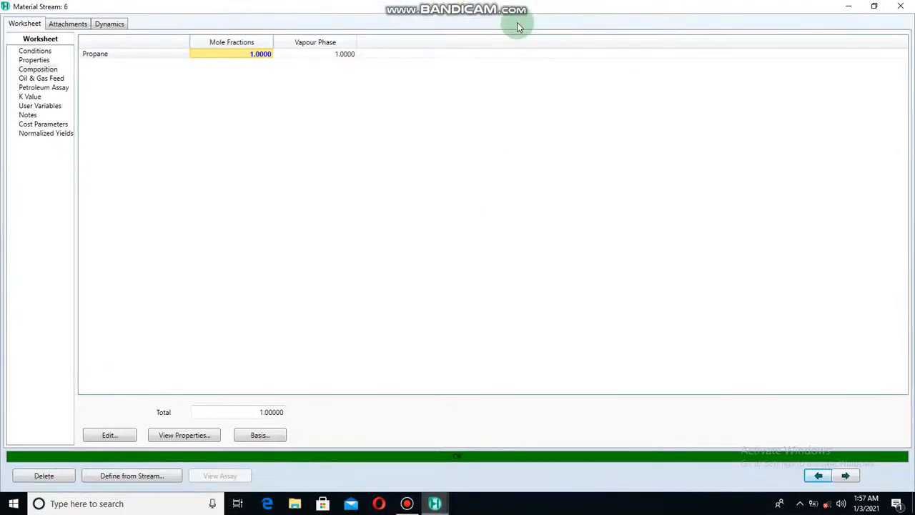
{"action": "left_click", "coordinate": [900, 6]}
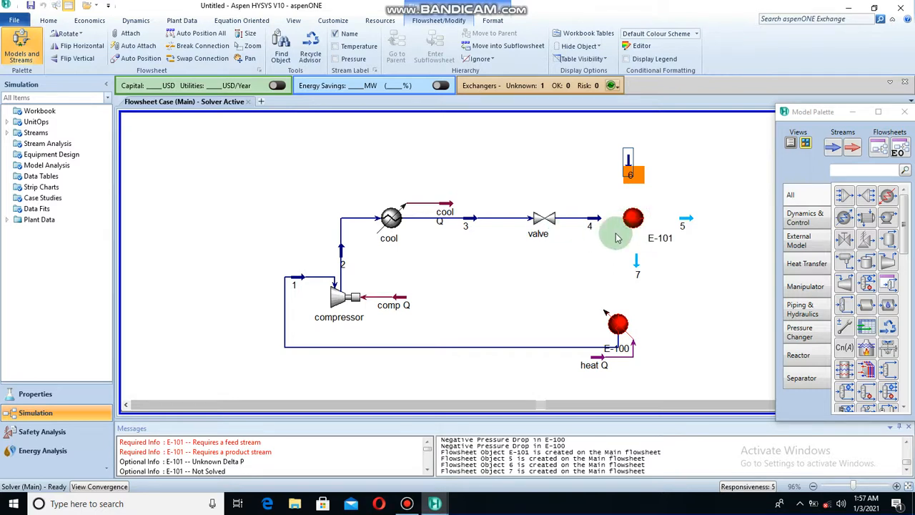
Rename heat exchanger E-101 as "heat exchanger".
{"action": "left_click", "coordinate": [632, 218]}
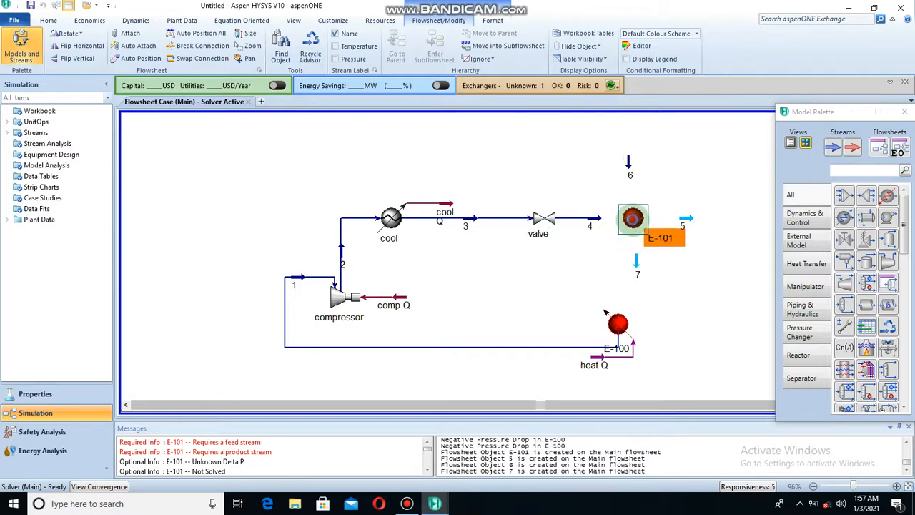
{"action": "double_click", "coordinate": [632, 224]}
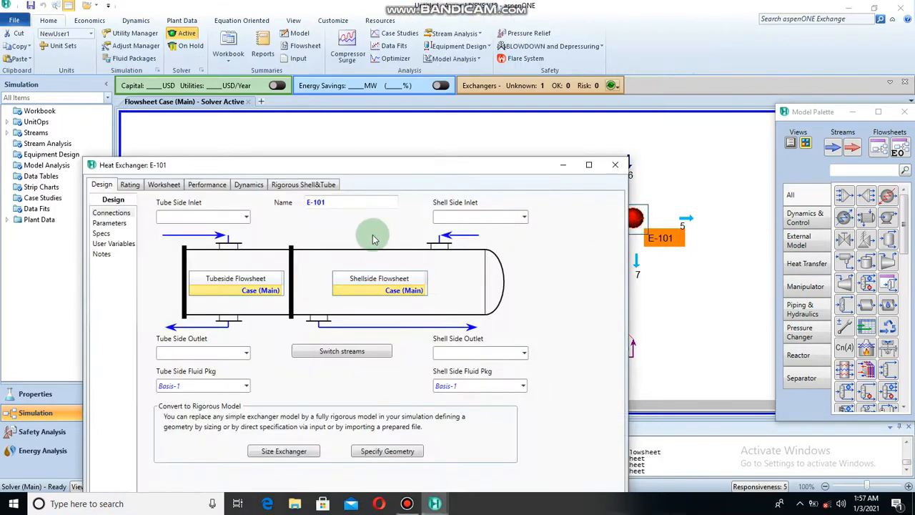
{"action": "left_click", "coordinate": [322, 202]}
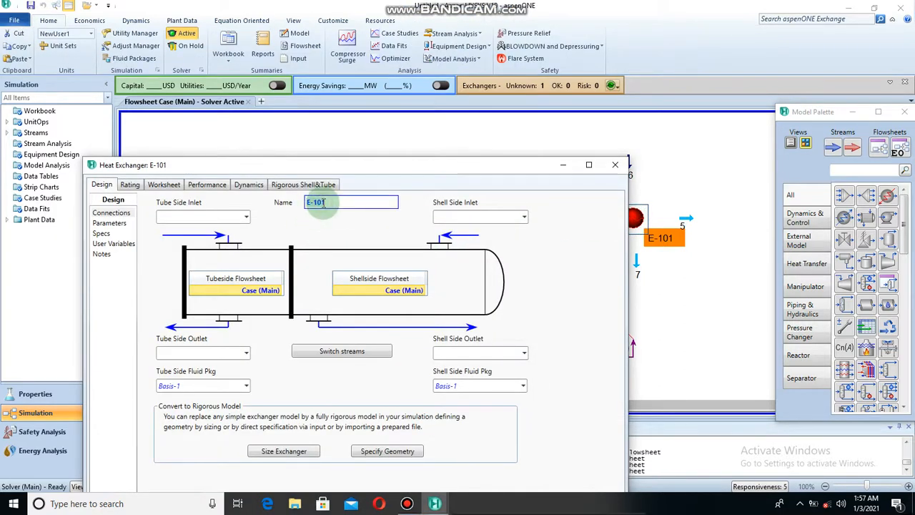
{"action": "type", "text": "heat exchanger"}
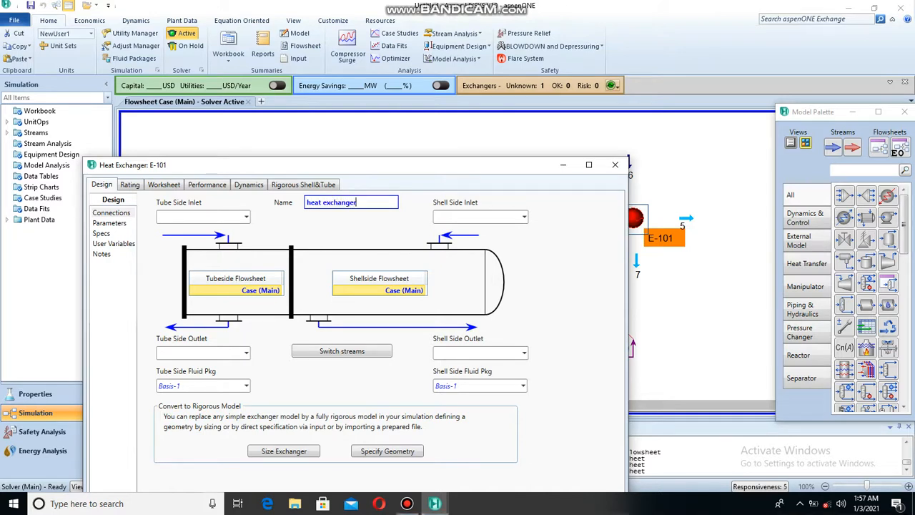
{"action": "key", "text": "Return"}
{"action": "left_click_drag", "start_coordinate": [330, 203], "coordinate": [380, 201]}
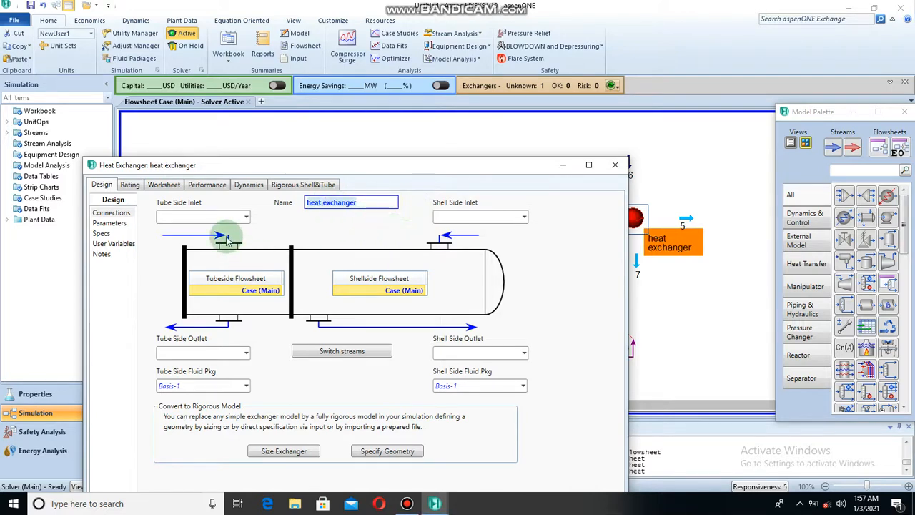
Connect the heat exchanger's tube side with stream 4 in and stream 5 out, and its shell side with stream 6 in and stream 7 out.
{"action": "left_click", "coordinate": [248, 218]}
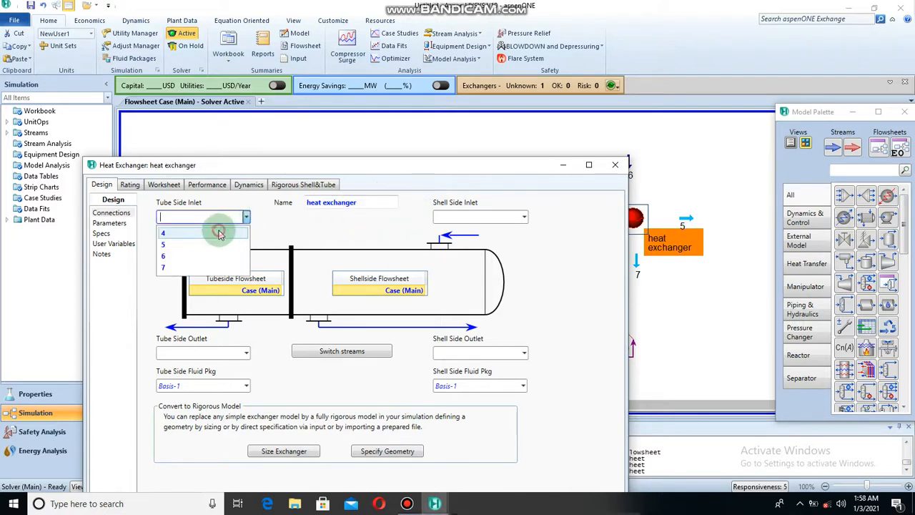
{"action": "left_click", "coordinate": [220, 236]}
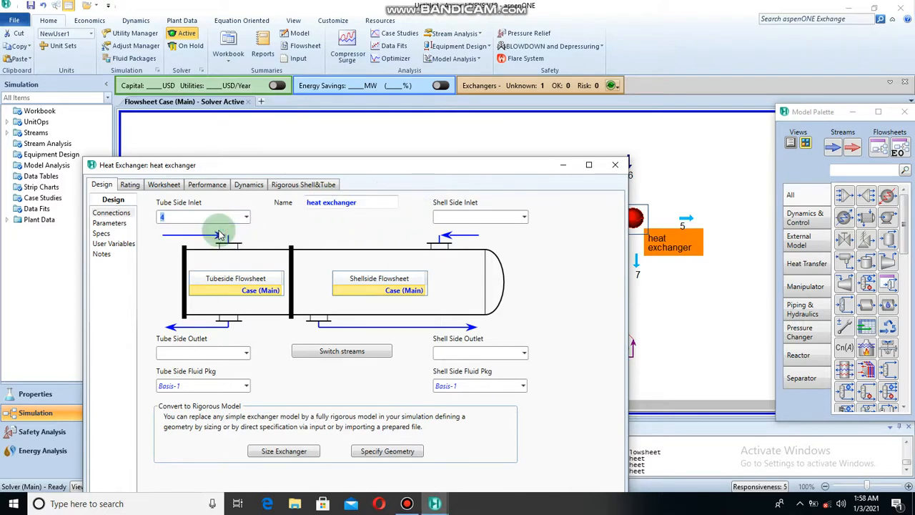
{"action": "left_click", "coordinate": [247, 354]}
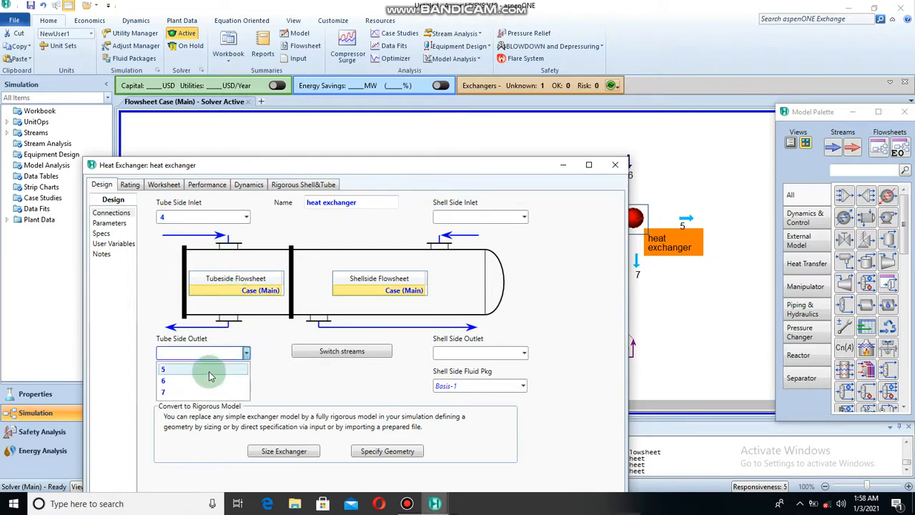
{"action": "left_click", "coordinate": [208, 372]}
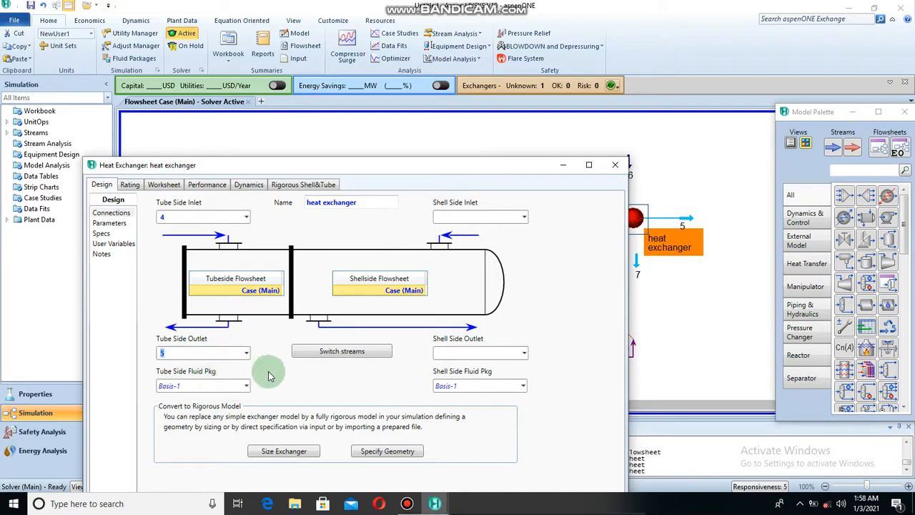
{"action": "left_click", "coordinate": [525, 216]}
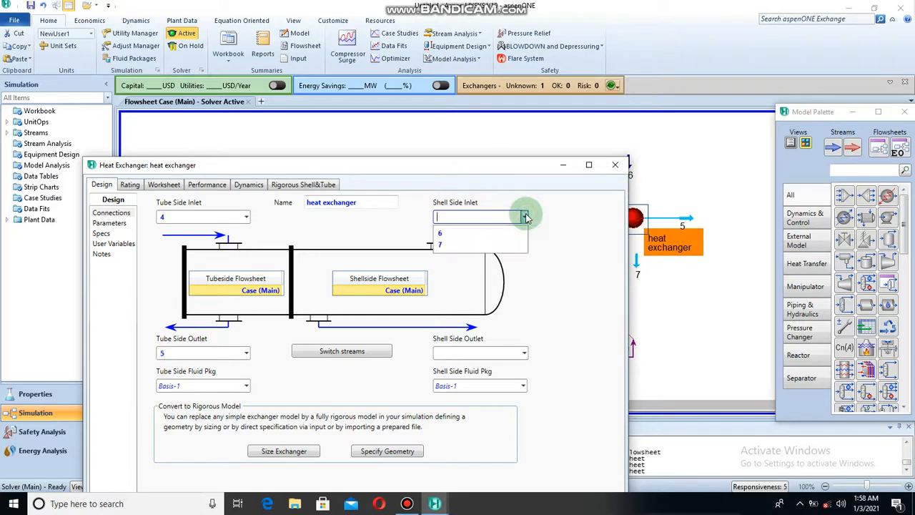
{"action": "left_click", "coordinate": [495, 239]}
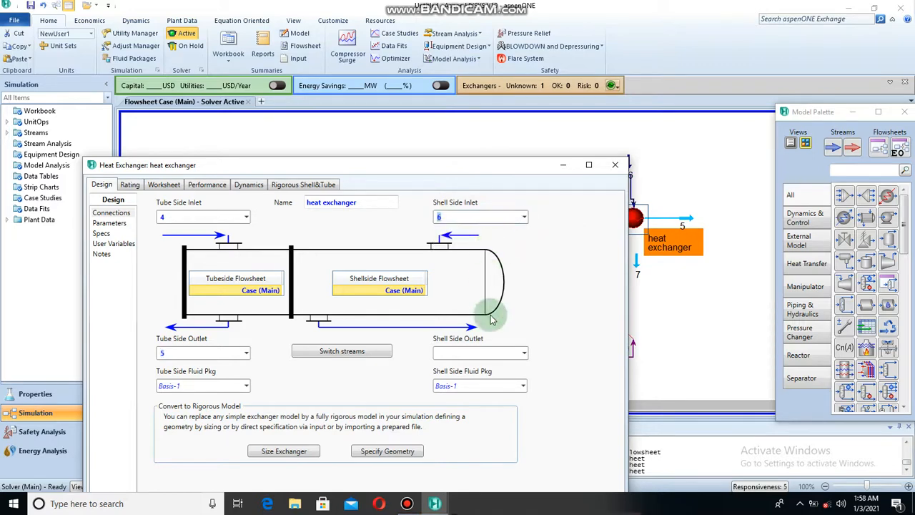
{"action": "left_click", "coordinate": [524, 352]}
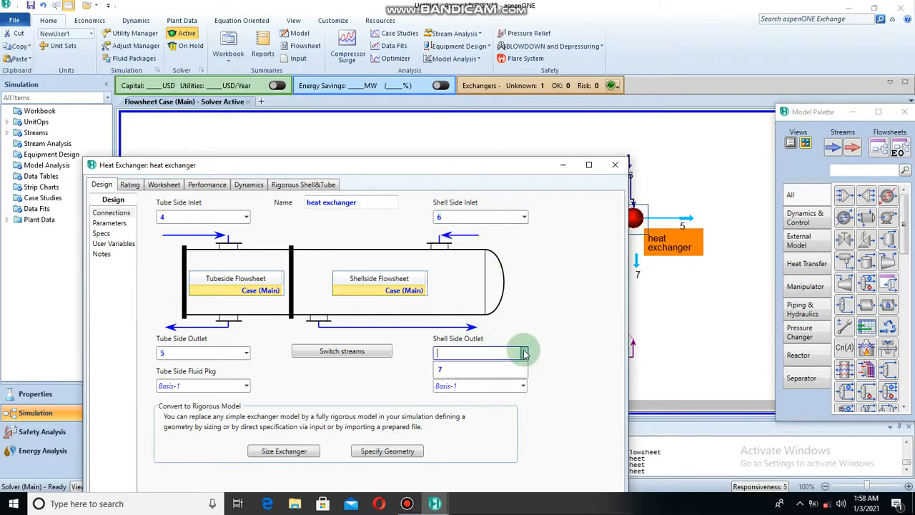
{"action": "left_click", "coordinate": [481, 370]}
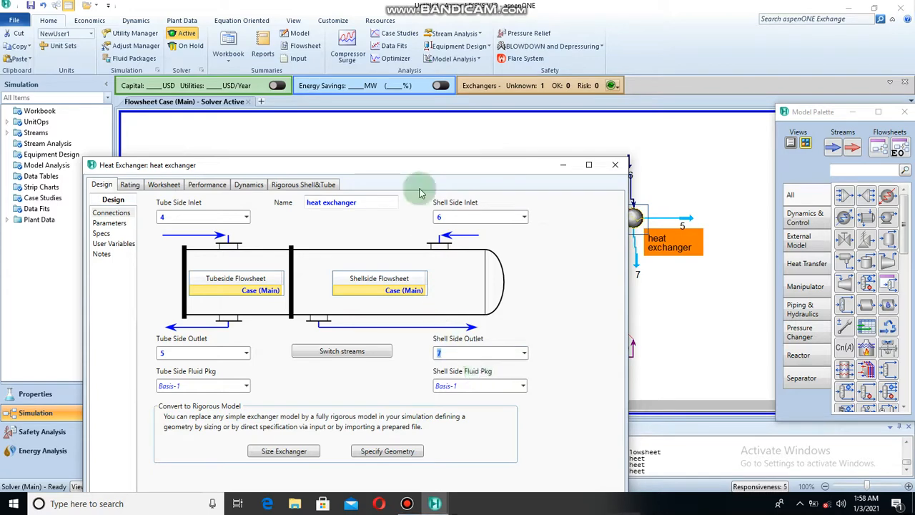
Specify the heat exchanger's pressure drops as 10 kPa on the tube side and 25 kPa on the shell side.
{"action": "left_click_drag", "start_coordinate": [409, 167], "coordinate": [424, 54]}
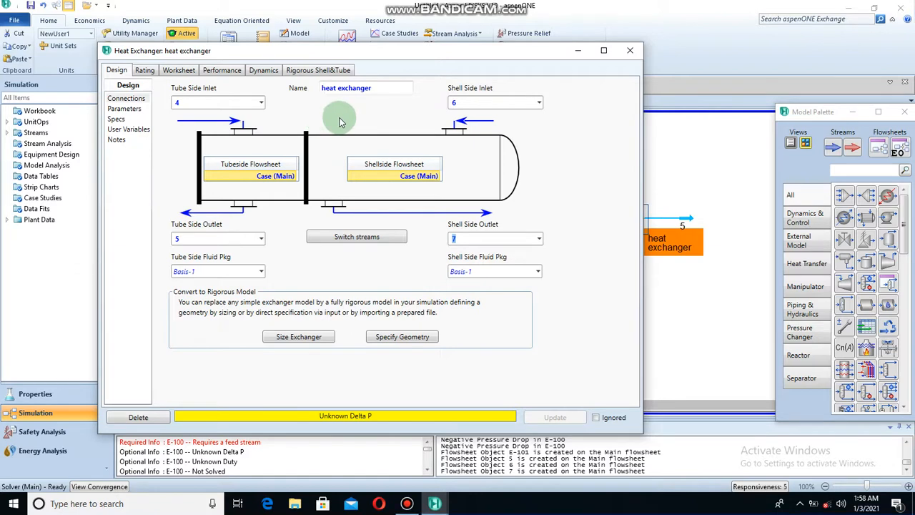
{"action": "left_click", "coordinate": [126, 109]}
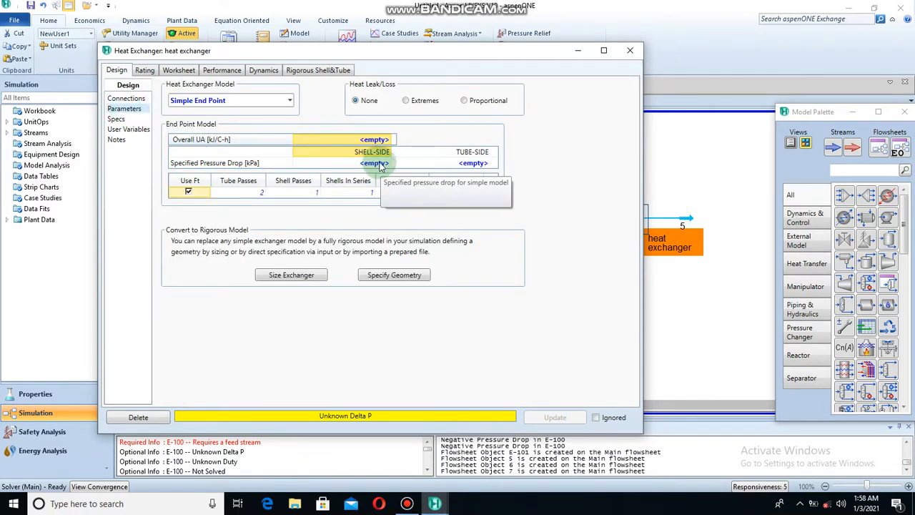
{"action": "left_click", "coordinate": [473, 165]}
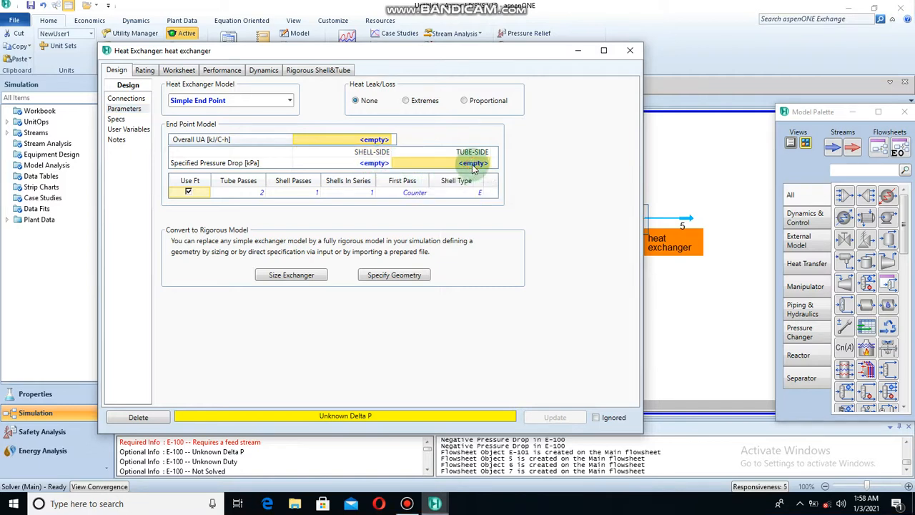
{"action": "type", "text": "10"}
{"action": "key", "text": "Return"}
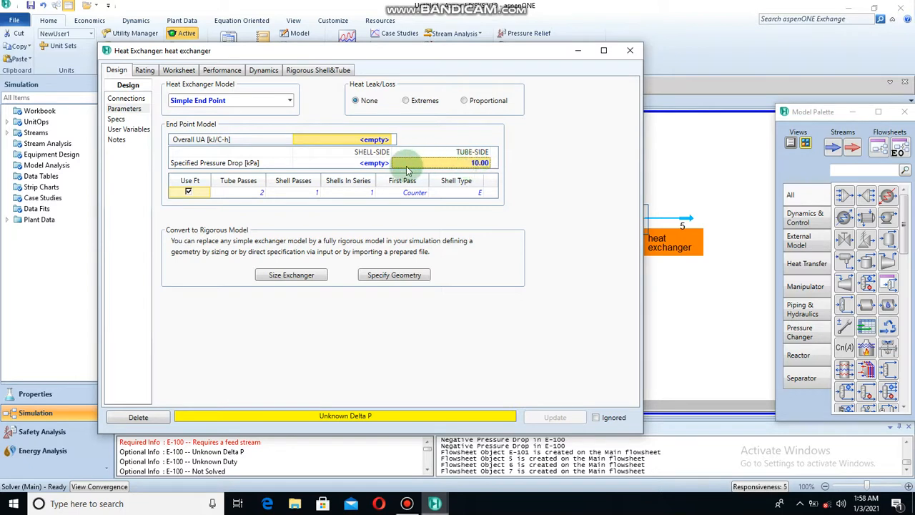
{"action": "left_click", "coordinate": [373, 164]}
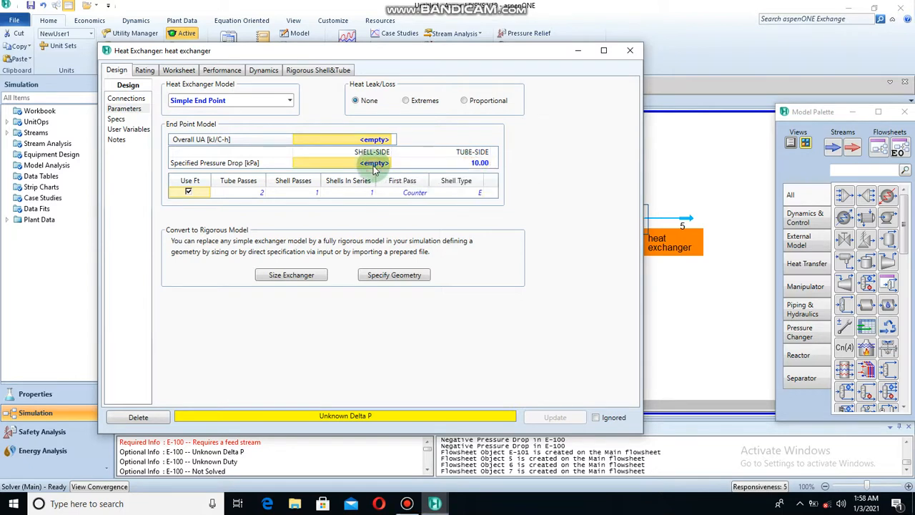
{"action": "type", "text": "25"}
{"action": "key", "text": "Return"}
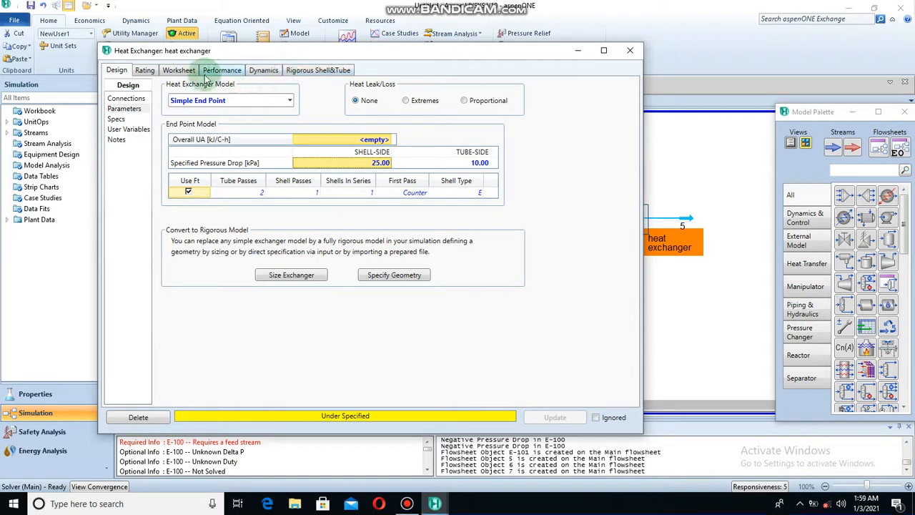
Set stream 7's vapour fraction to 0 in the heat exchanger's worksheet and close the exchanger's window.
{"action": "left_click", "coordinate": [180, 71]}
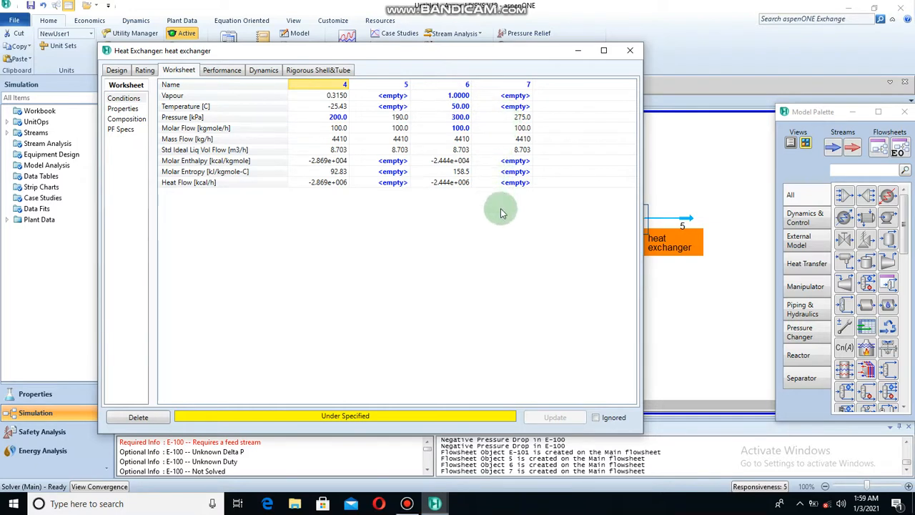
{"action": "left_click", "coordinate": [516, 96]}
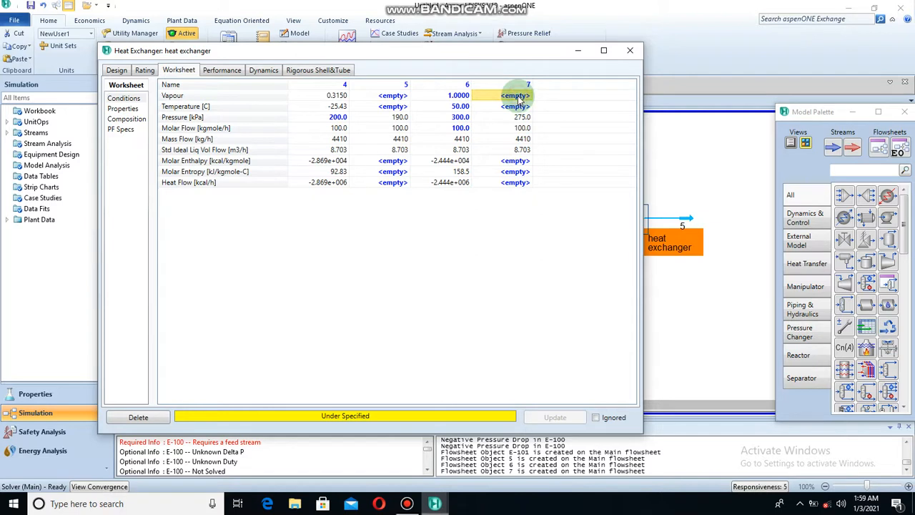
{"action": "type", "text": "0"}
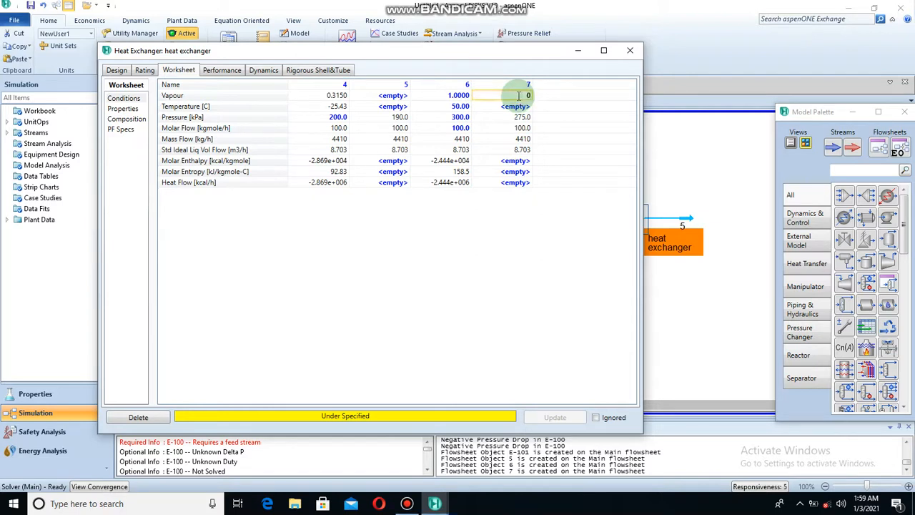
{"action": "key", "text": "Return"}
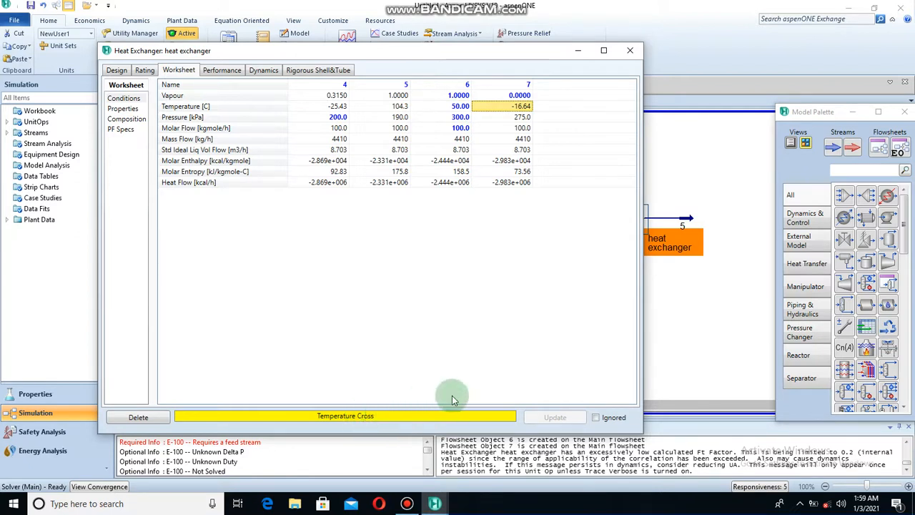
{"action": "left_click", "coordinate": [632, 51]}
Align streams 6 and 7 vertically with the heat exchanger and move heater E-100 lower and farther right on the flowsheet.
{"action": "left_click_drag", "start_coordinate": [632, 202], "coordinate": [634, 157]}
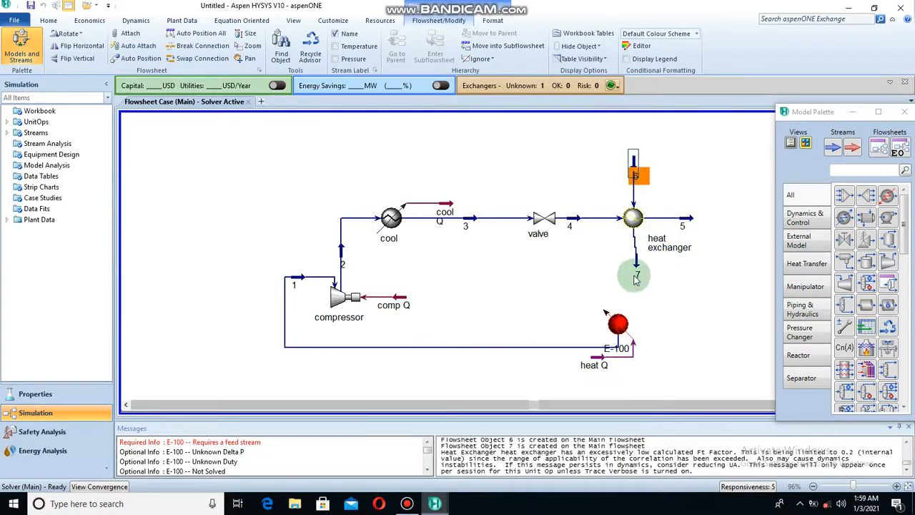
{"action": "left_click_drag", "start_coordinate": [636, 268], "coordinate": [634, 266]}
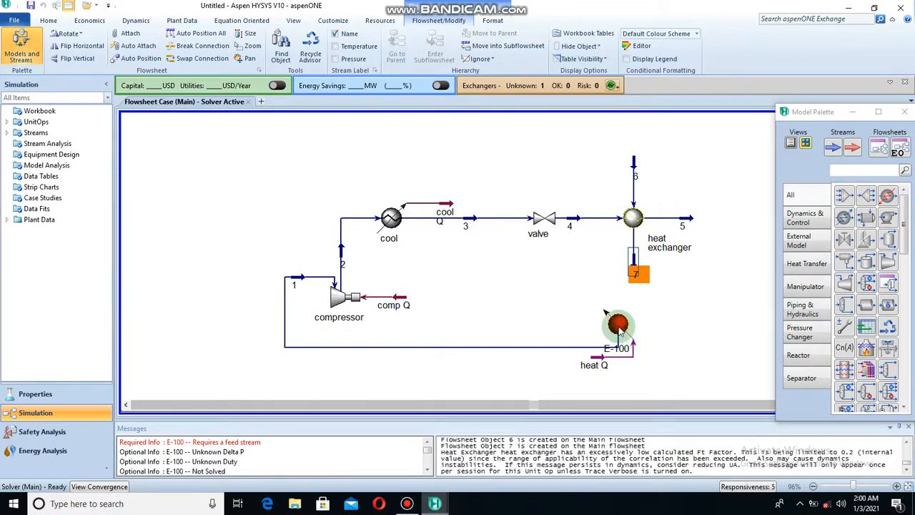
{"action": "left_click_drag", "start_coordinate": [619, 329], "coordinate": [670, 347]}
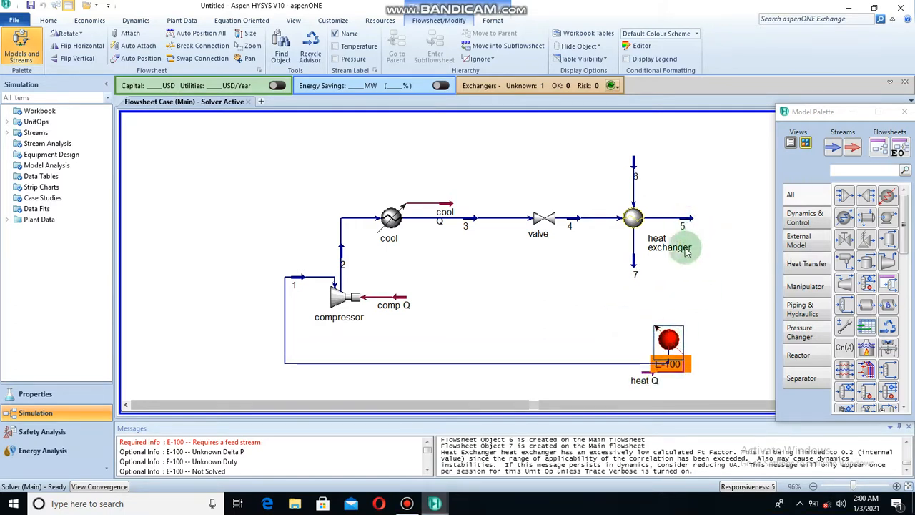
Connect stream 5 as the inlet of heater E-100 and move the heater so its inlet line runs straight down.
{"action": "double_click", "coordinate": [679, 342]}
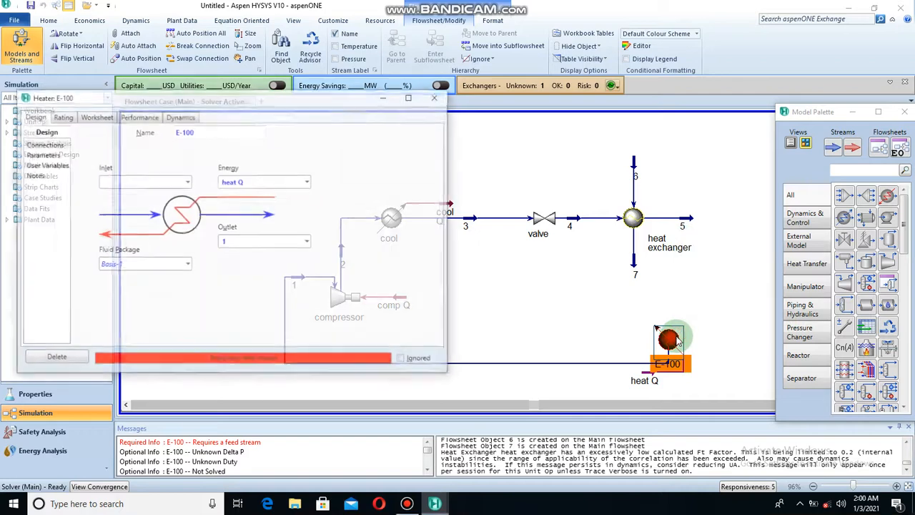
{"action": "left_click", "coordinate": [186, 179]}
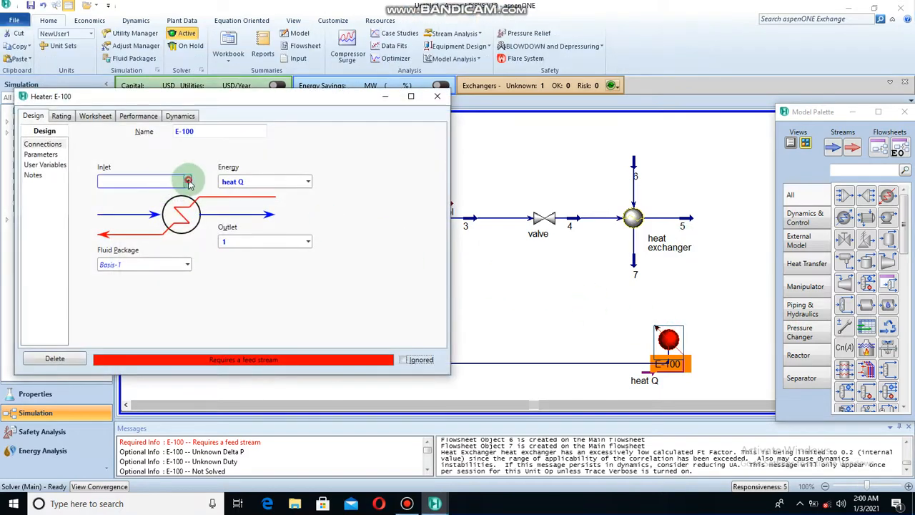
{"action": "left_click", "coordinate": [161, 198]}
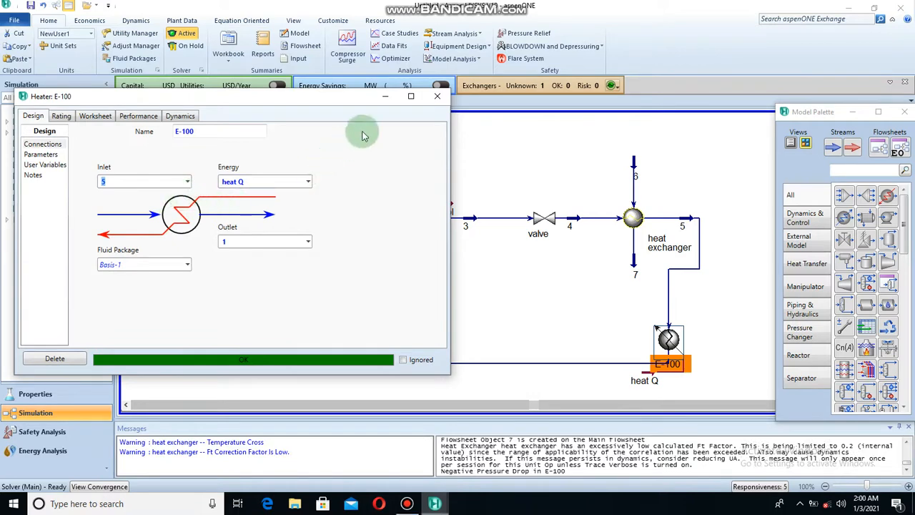
{"action": "left_click", "coordinate": [437, 96]}
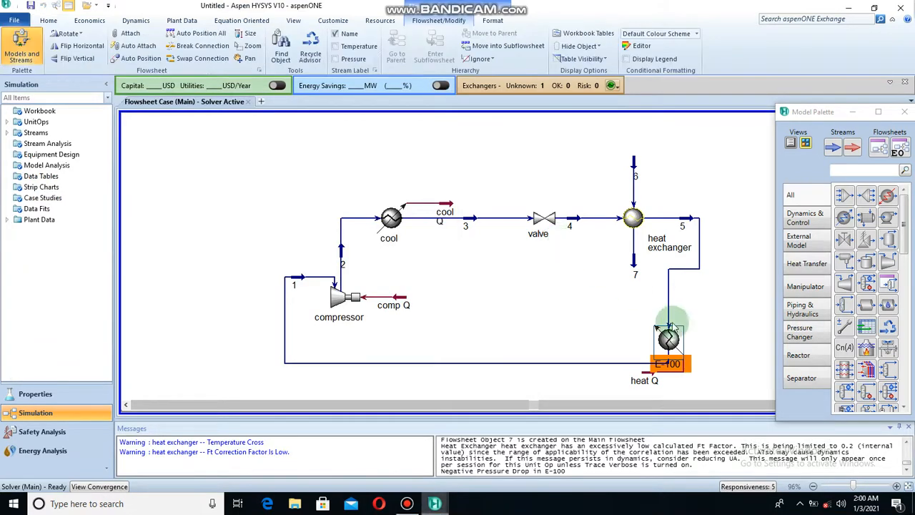
{"action": "left_click_drag", "start_coordinate": [672, 343], "coordinate": [703, 348]}
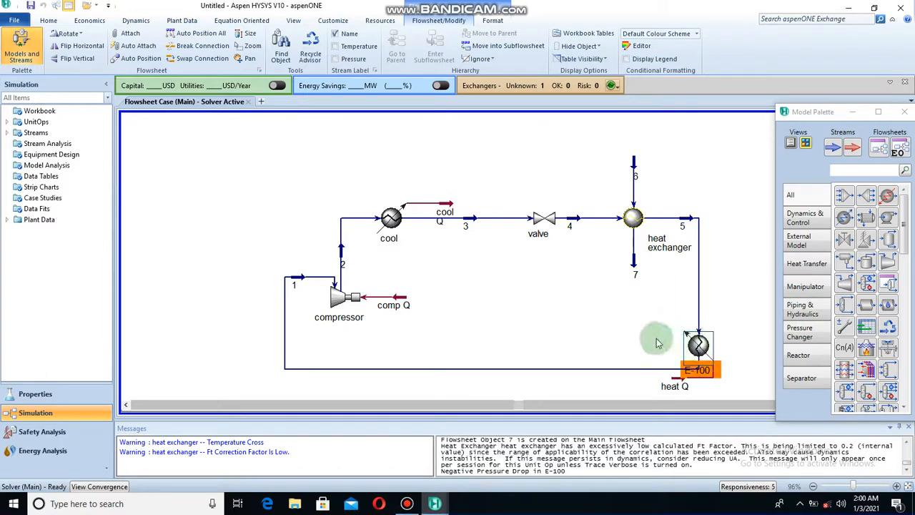
{"action": "left_click", "coordinate": [512, 180]}
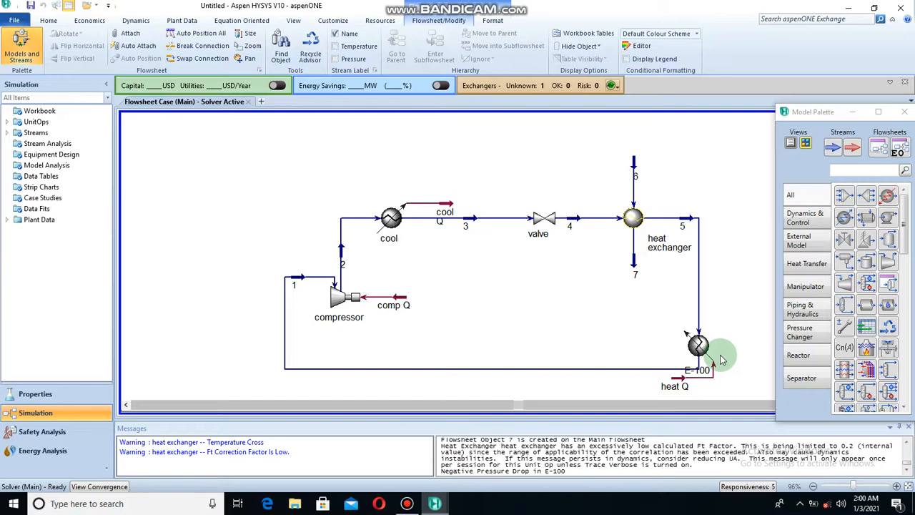
Rename heater E-100 as "heater" and close its window.
{"action": "double_click", "coordinate": [700, 348]}
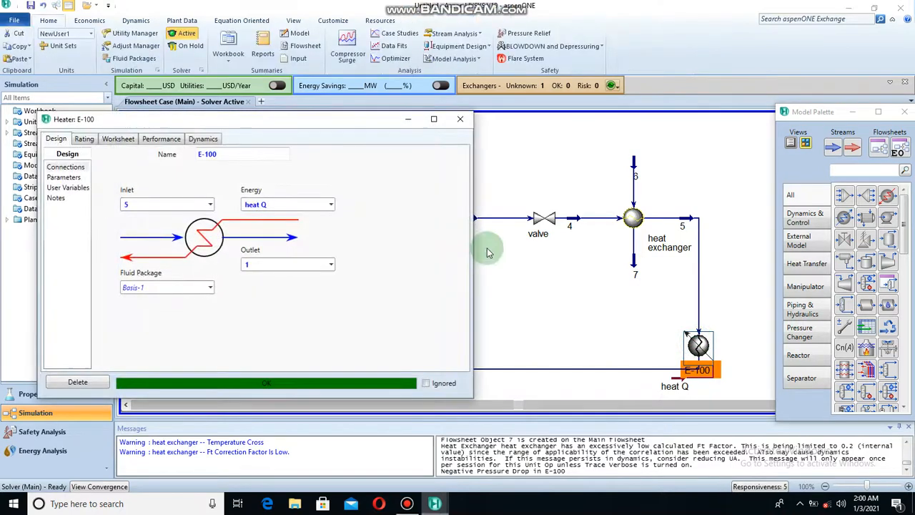
{"action": "left_click", "coordinate": [231, 154]}
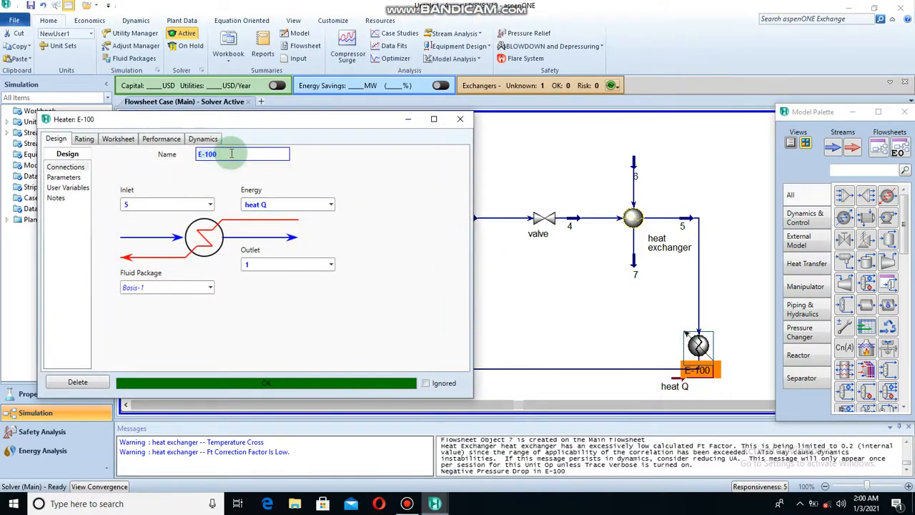
{"action": "type", "text": "heater"}
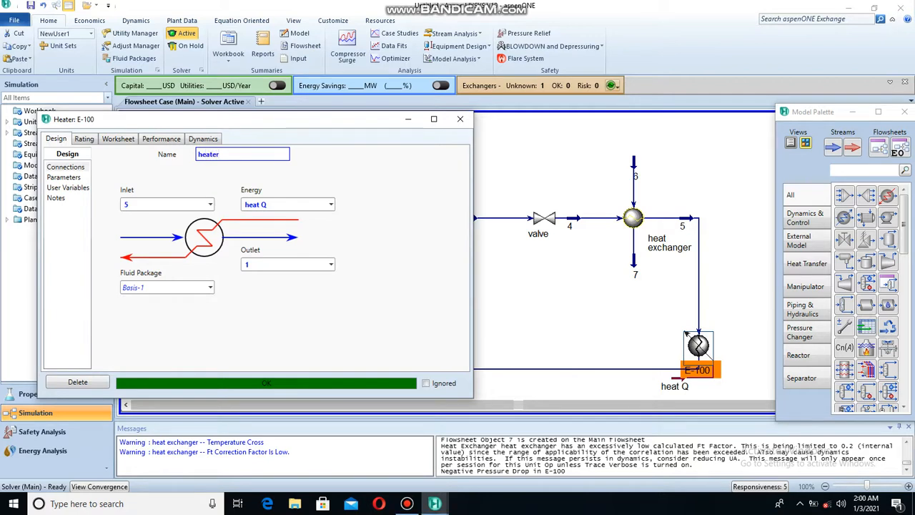
{"action": "key", "text": "Return"}
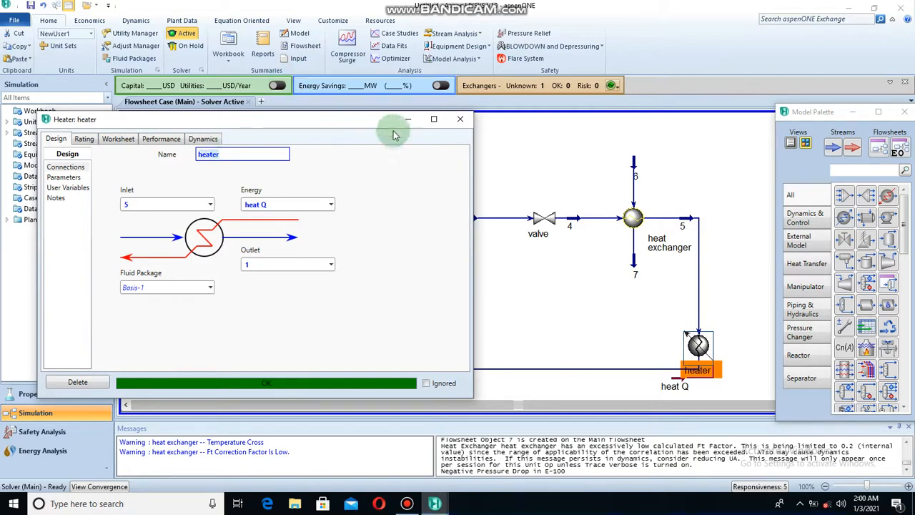
{"action": "left_click", "coordinate": [460, 119]}
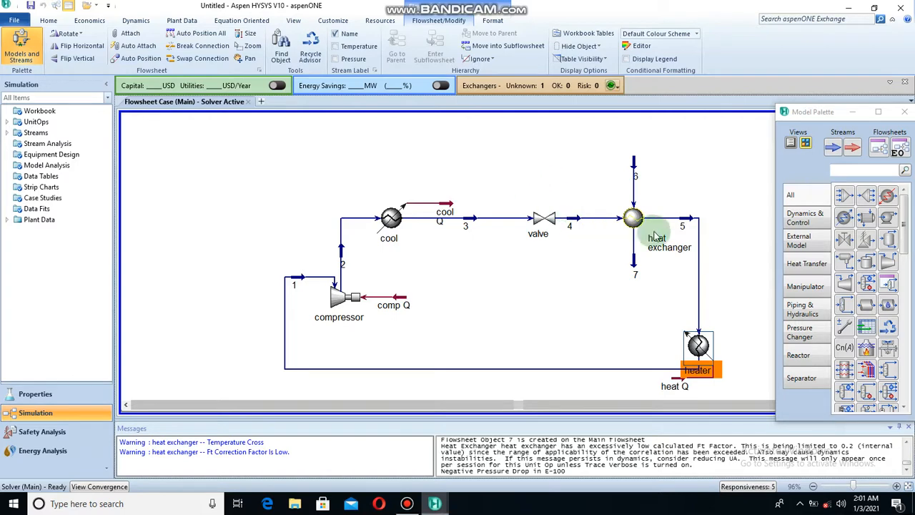
Examine the calculated conditions of stream 7, including its temperature, and return to the flowsheet.
{"action": "double_click", "coordinate": [634, 268]}
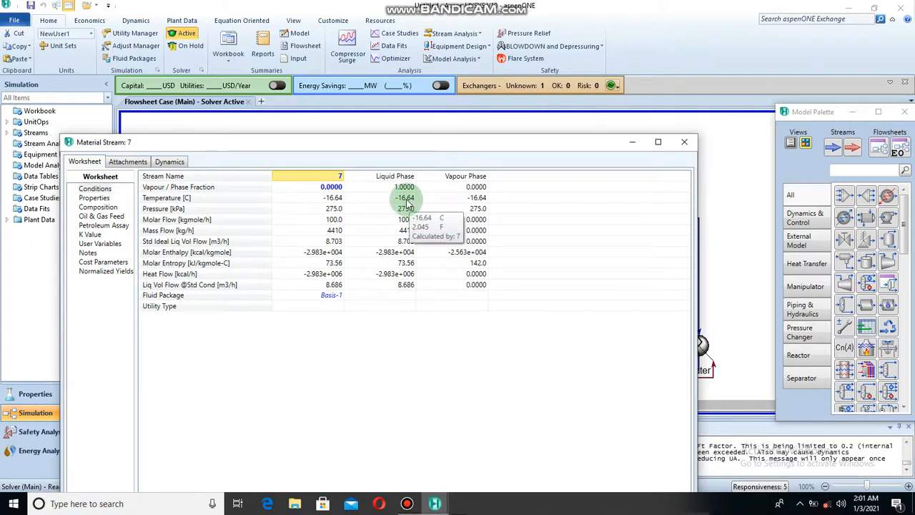
{"action": "left_click", "coordinate": [341, 207]}
{"action": "left_click", "coordinate": [339, 205]}
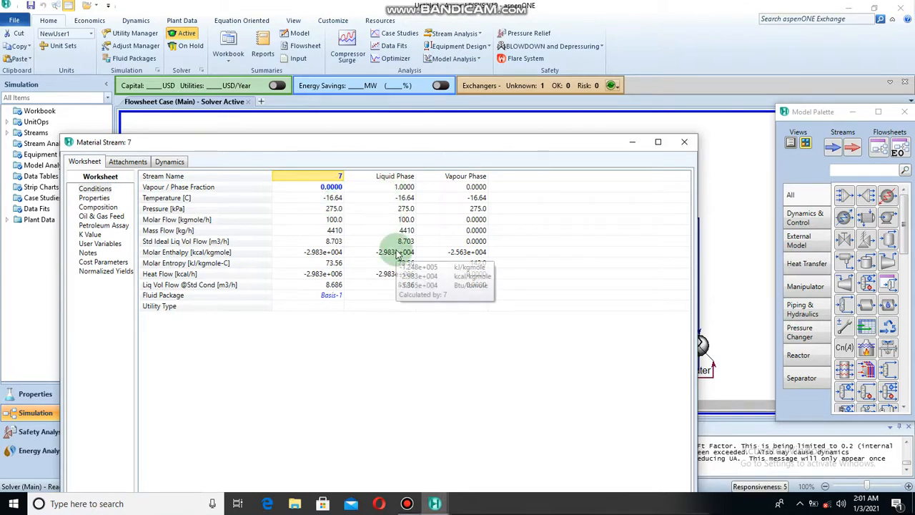
{"action": "left_click", "coordinate": [685, 145]}
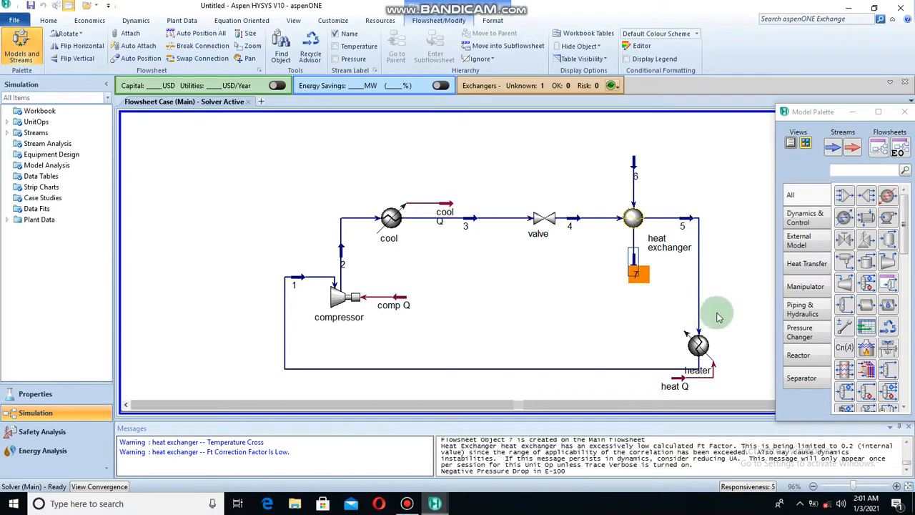
{"action": "left_click", "coordinate": [748, 267]}
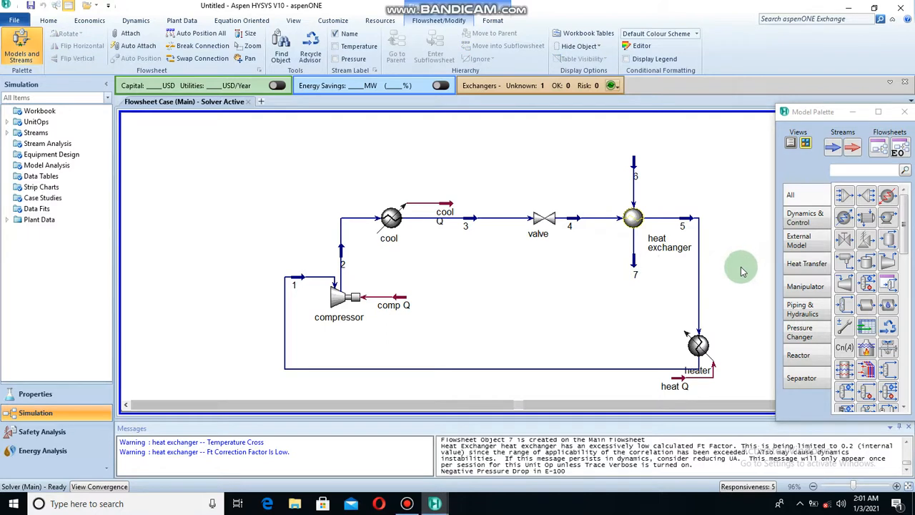